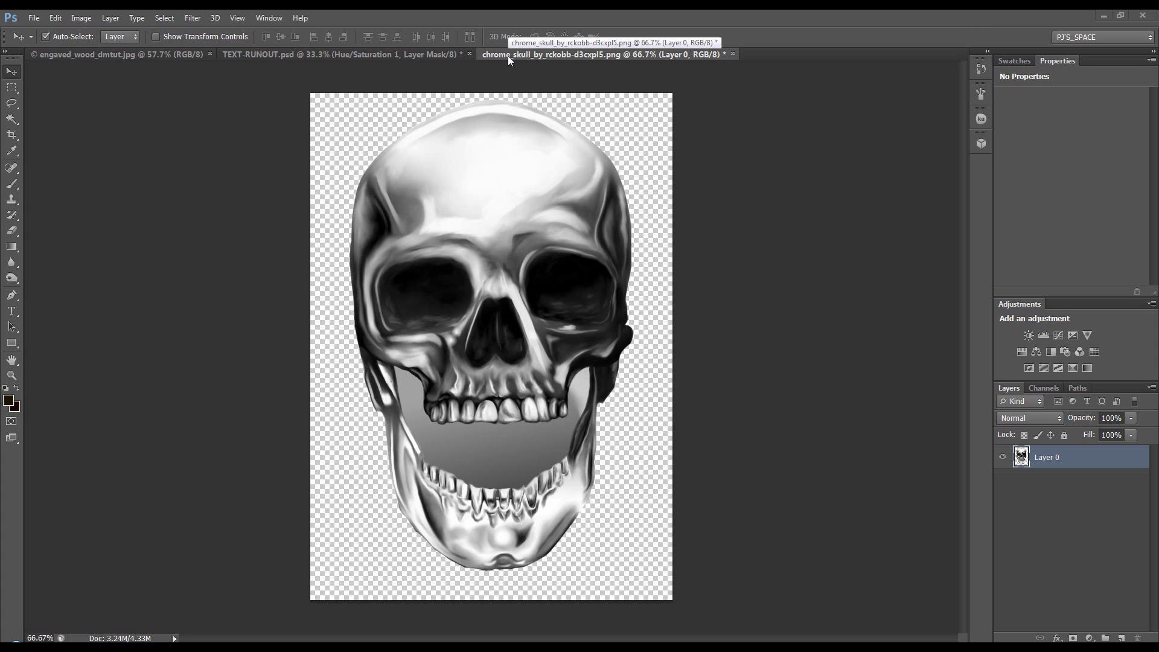
# Start a new document, browse the size presets, and cancel saving a custom preset.
pyautogui.click(33, 18)
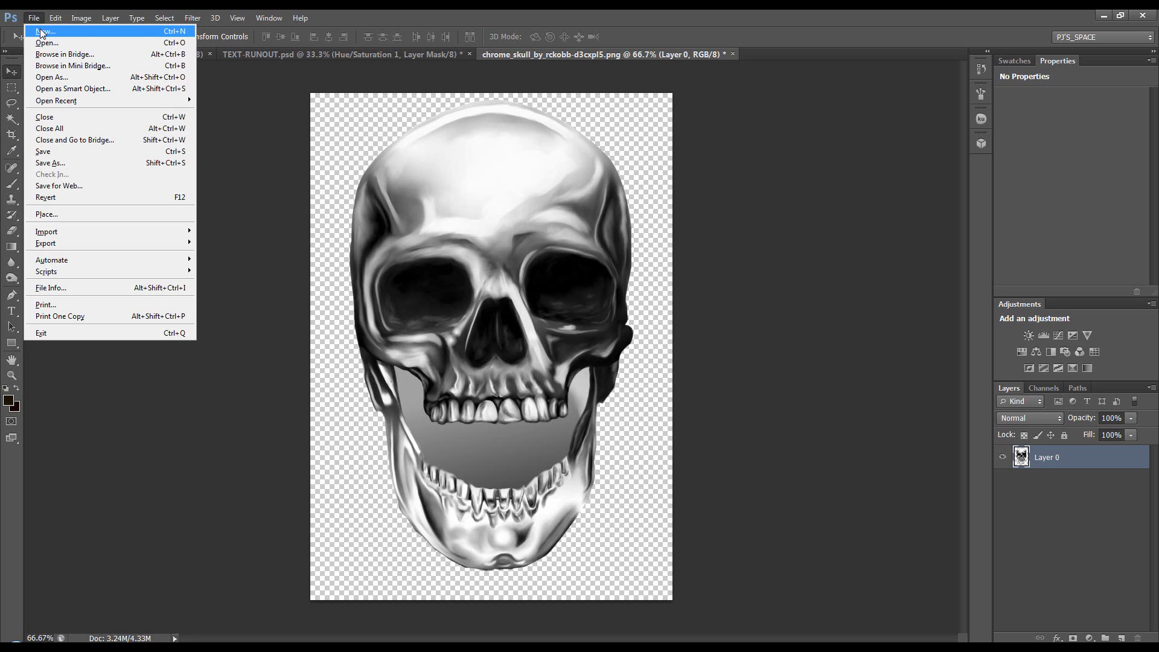
pyautogui.click(41, 32)
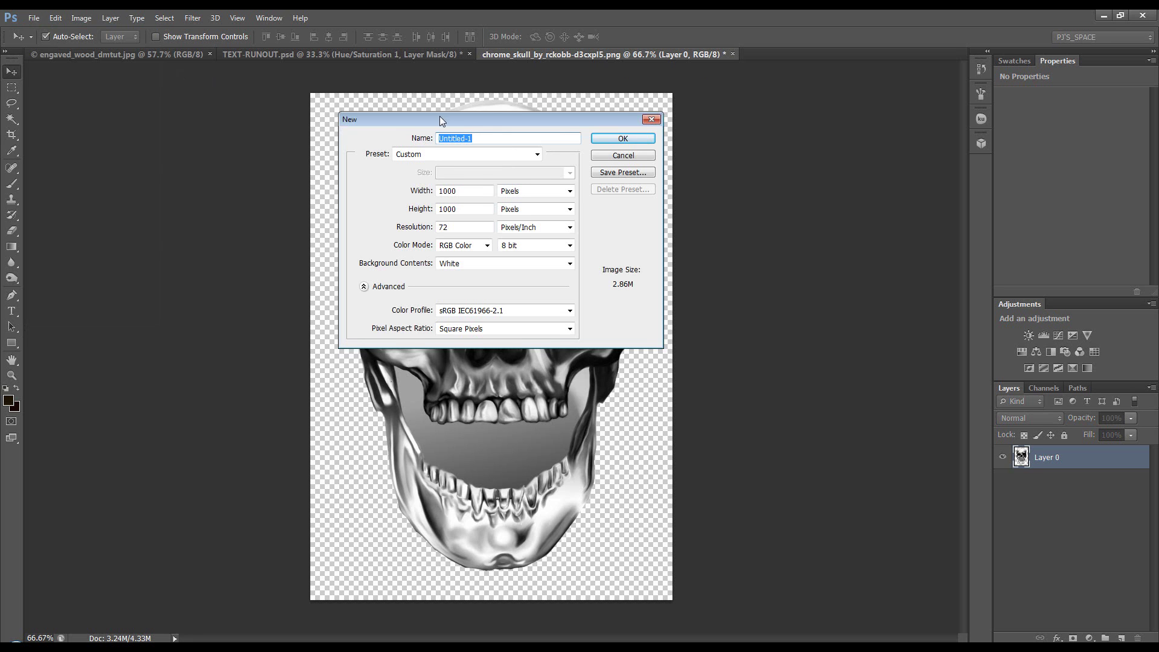
pyautogui.moveTo(438, 121); pyautogui.dragTo(411, 123)
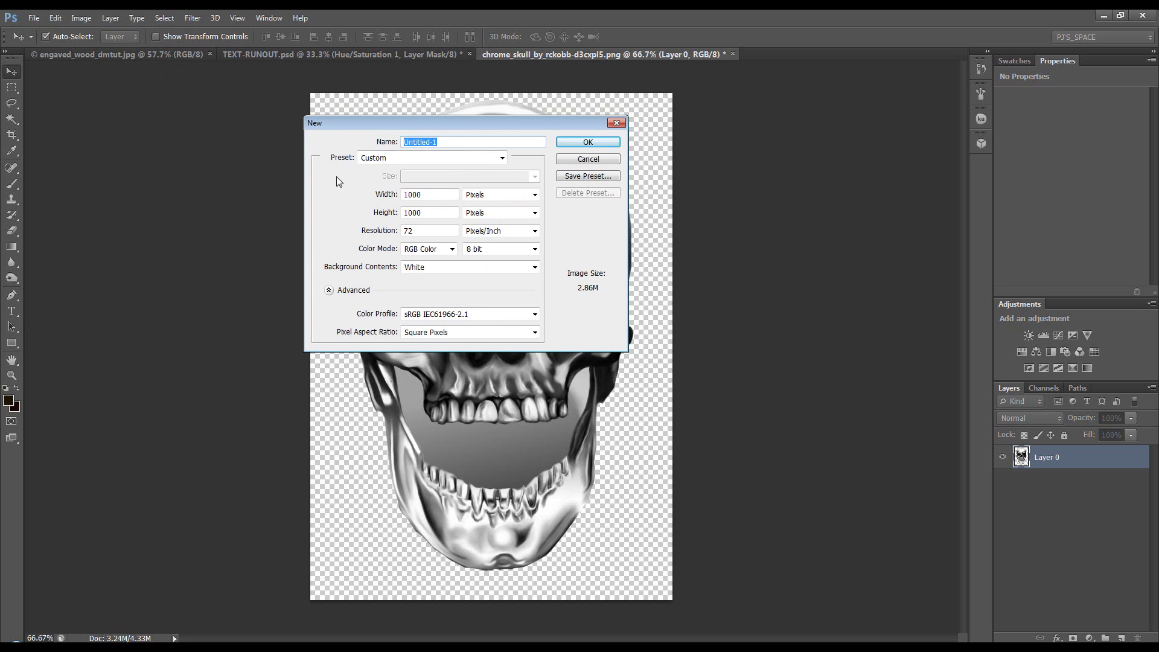
pyautogui.click(502, 158)
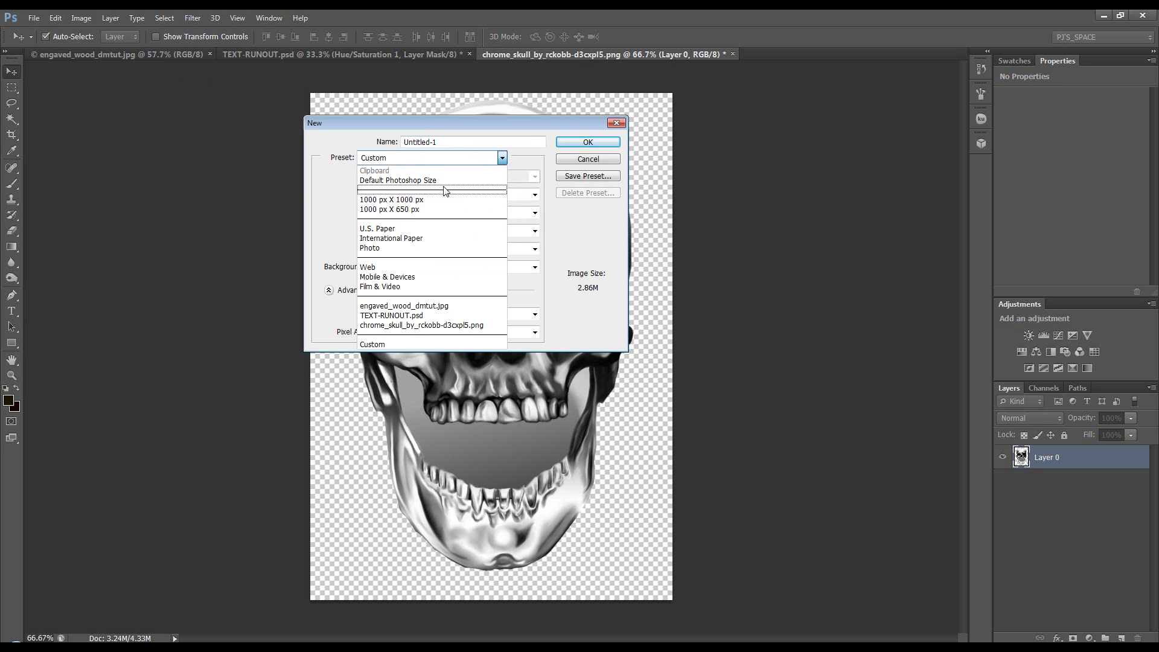
pyautogui.click(502, 158)
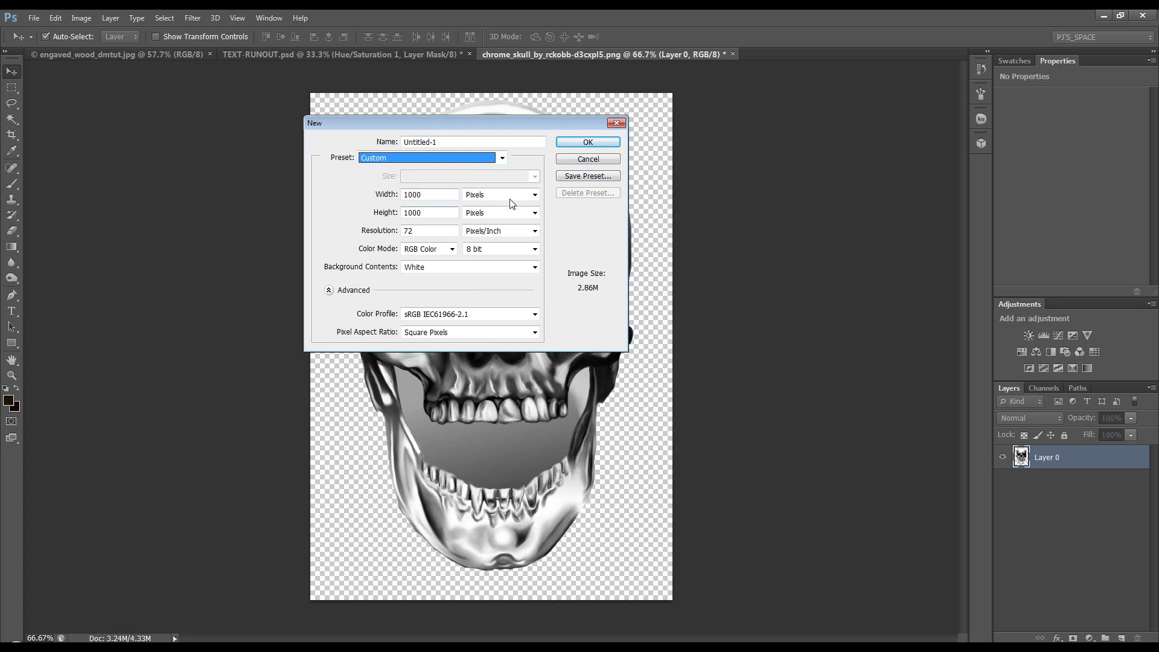
pyautogui.click(581, 178)
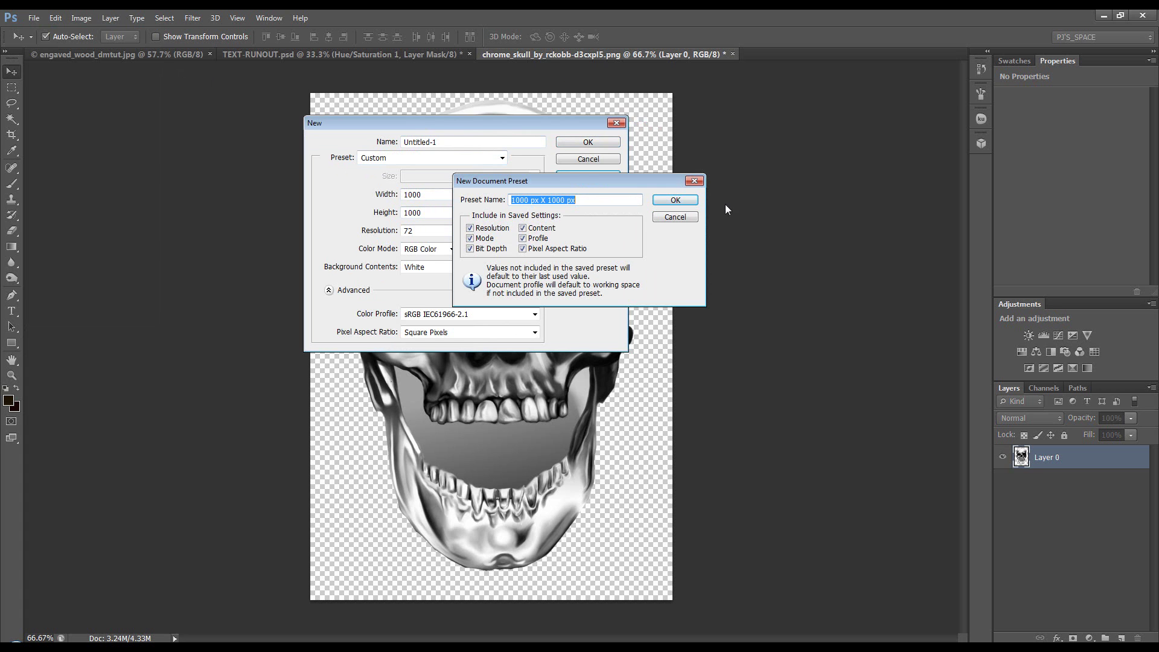
pyautogui.click(674, 217)
# Apply the 1000 px X 1000 px preset, keeping 100 resolution in Pixels/Inch.
pyautogui.click(469, 160)
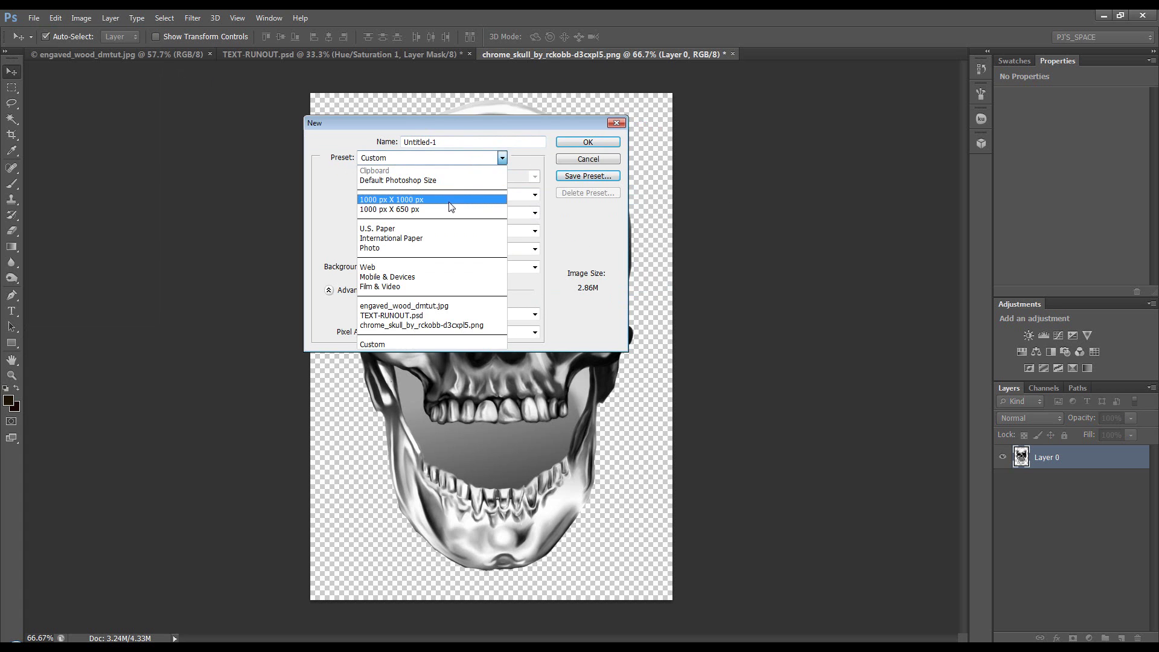
pyautogui.click(449, 201)
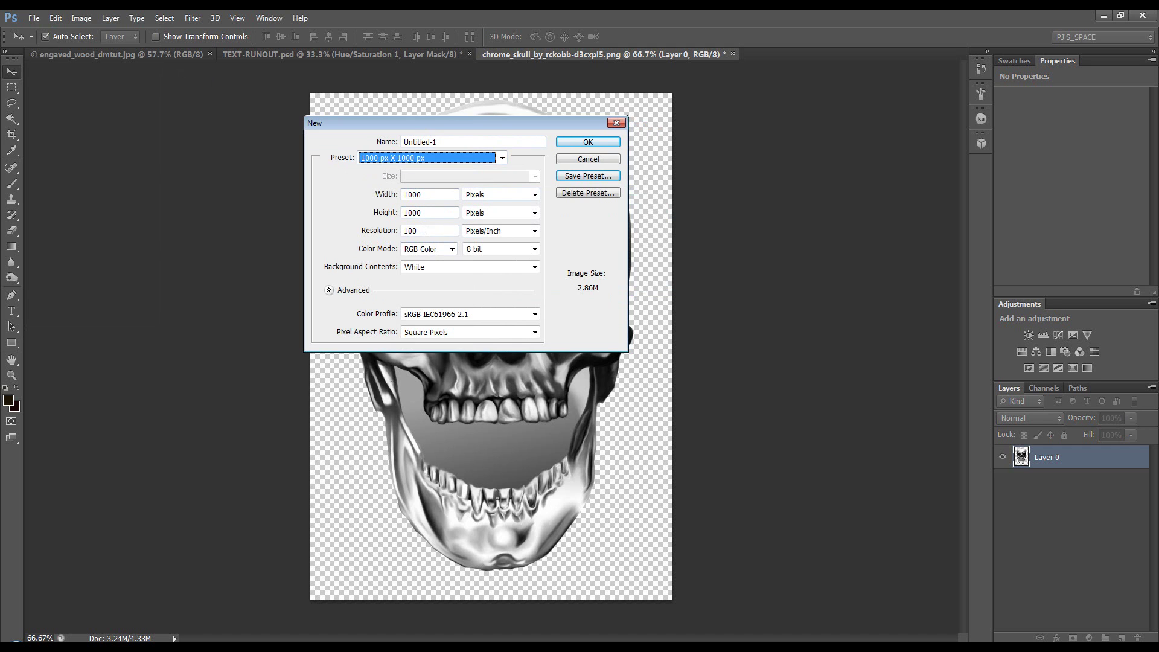
pyautogui.moveTo(425, 231); pyautogui.dragTo(400, 233)
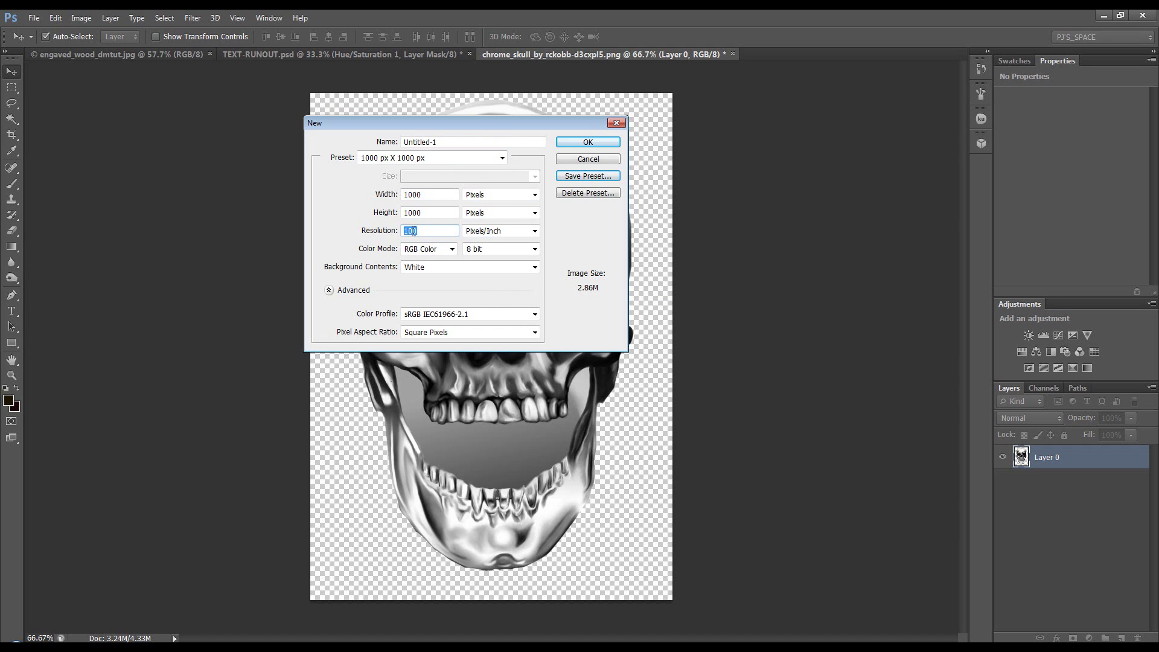
pyautogui.click(478, 233)
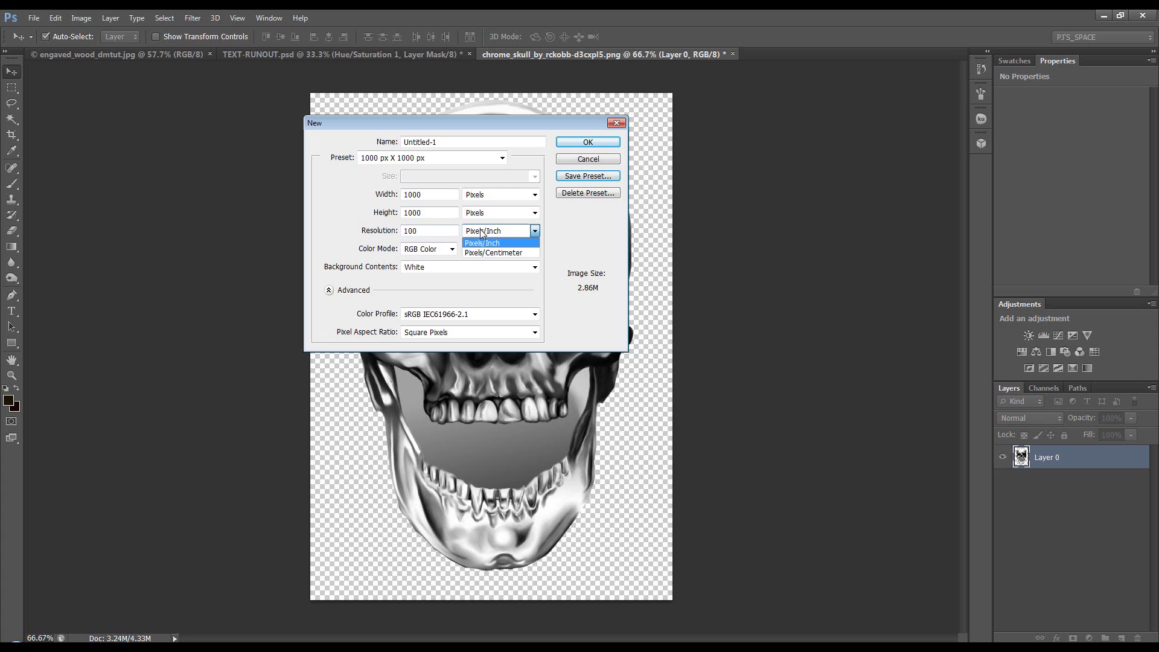
pyautogui.click(483, 240)
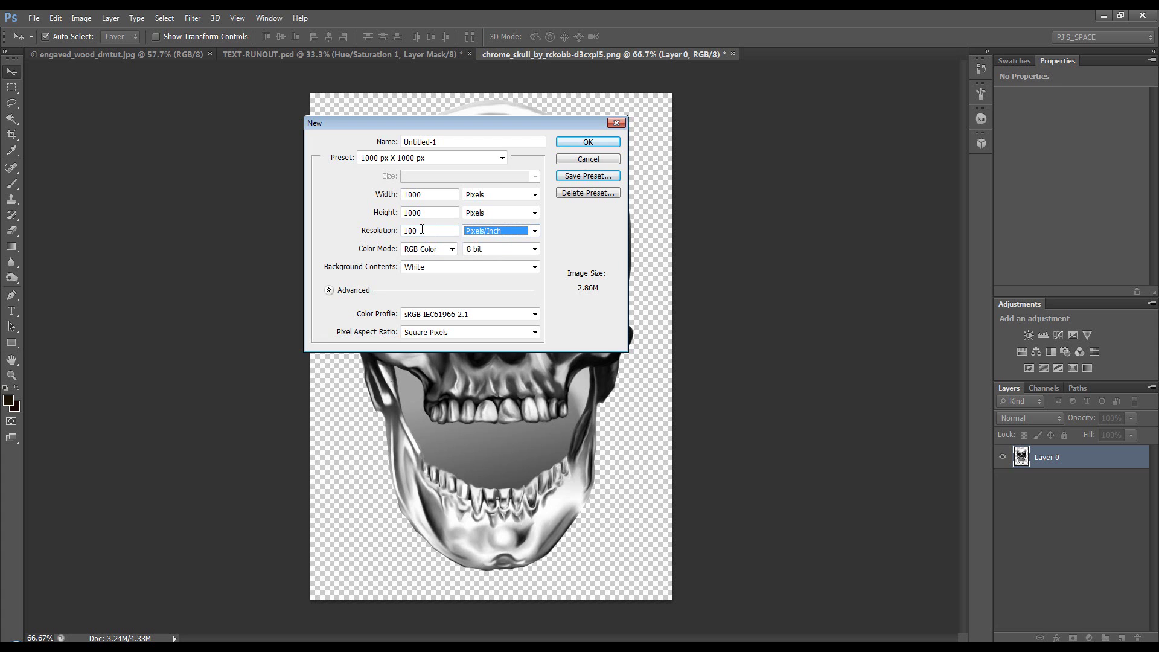
# Switch the width and height units to Inches, then back to Pixels.
pyautogui.click(479, 194)
pyautogui.click(485, 214)
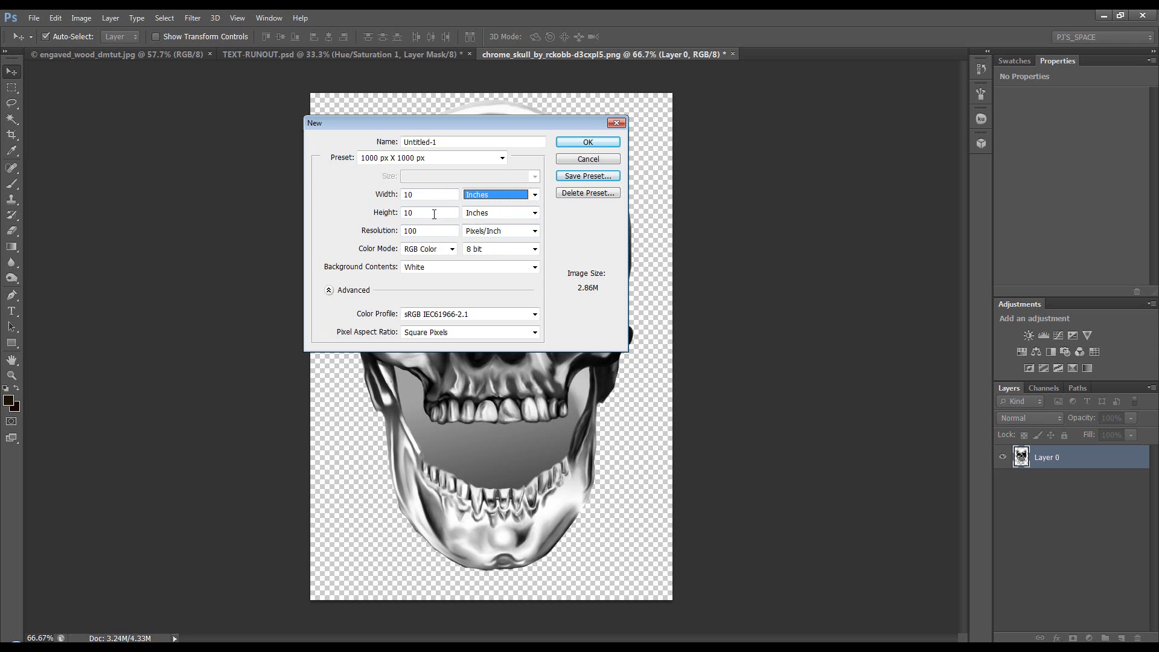
pyautogui.click(487, 201)
pyautogui.click(482, 205)
# Keep RGB Color, 8 bit and a White background, and create the document.
pyautogui.click(452, 249)
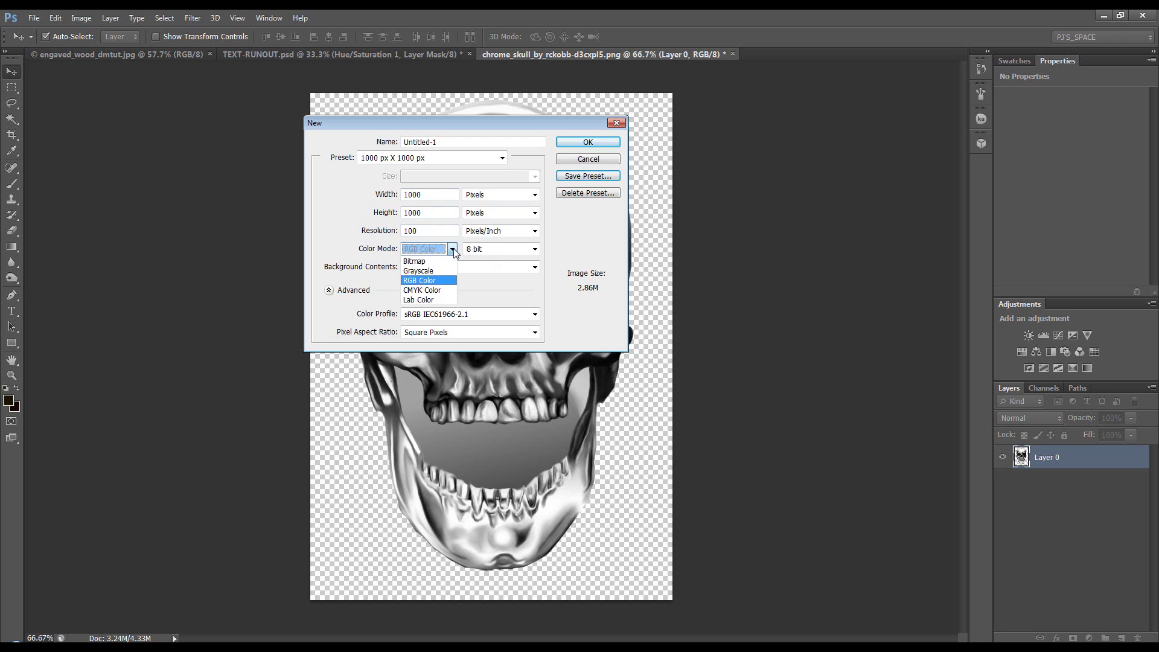
pyautogui.click(446, 282)
pyautogui.click(534, 250)
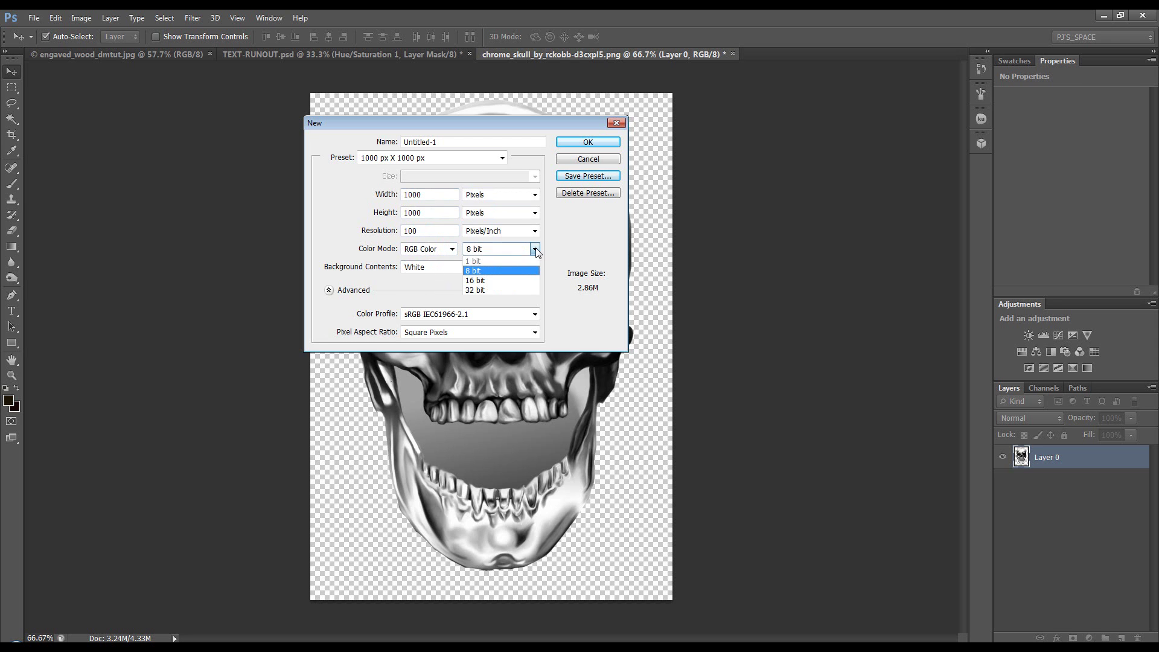
pyautogui.click(519, 273)
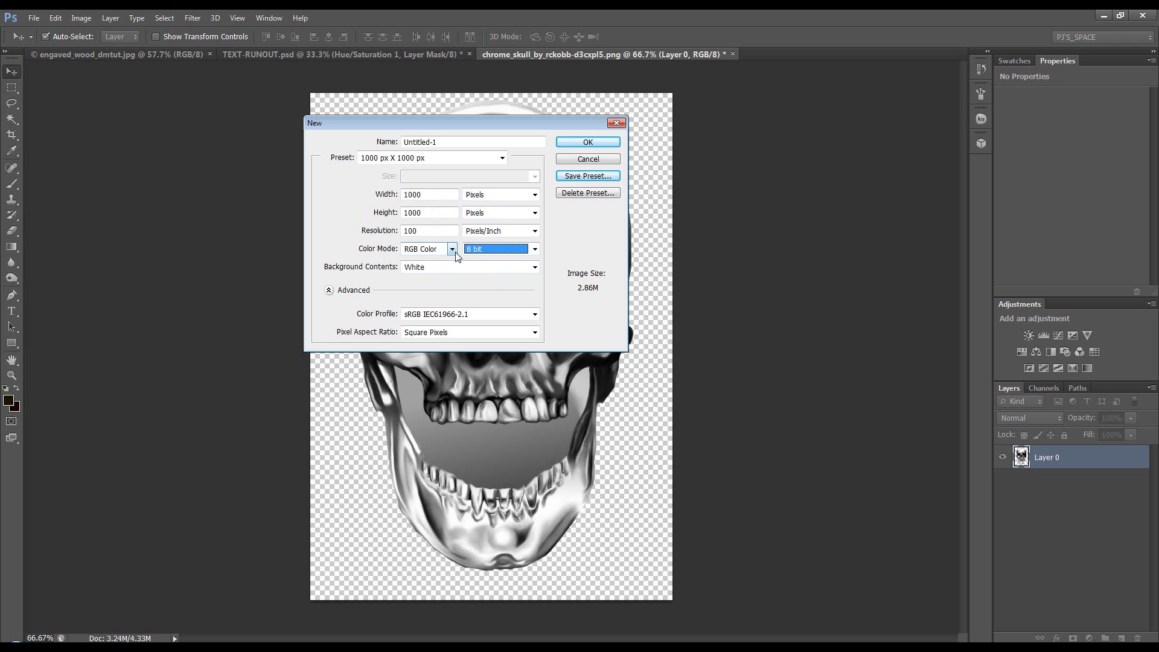
pyautogui.click(535, 267)
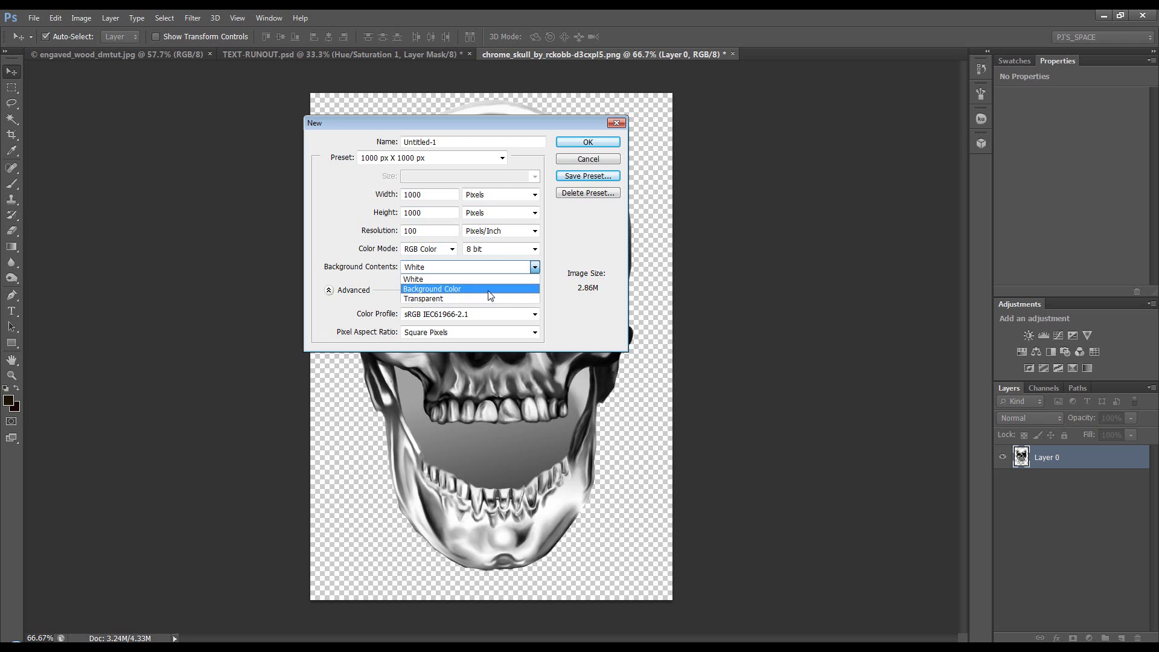
pyautogui.click(535, 267)
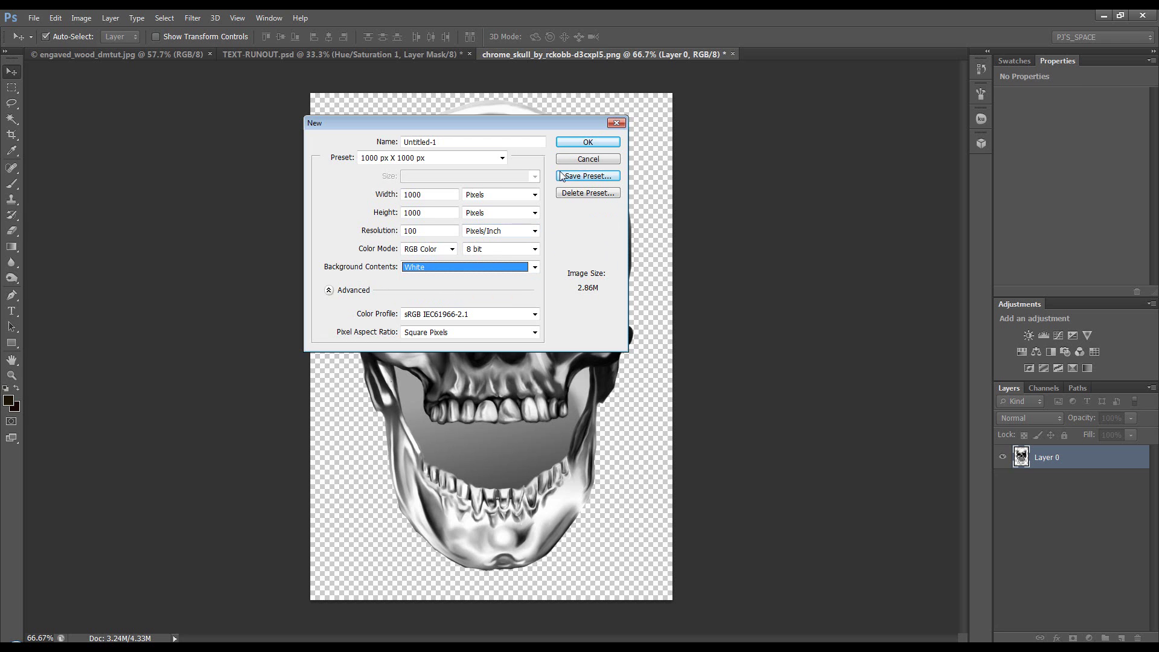
pyautogui.click(587, 142)
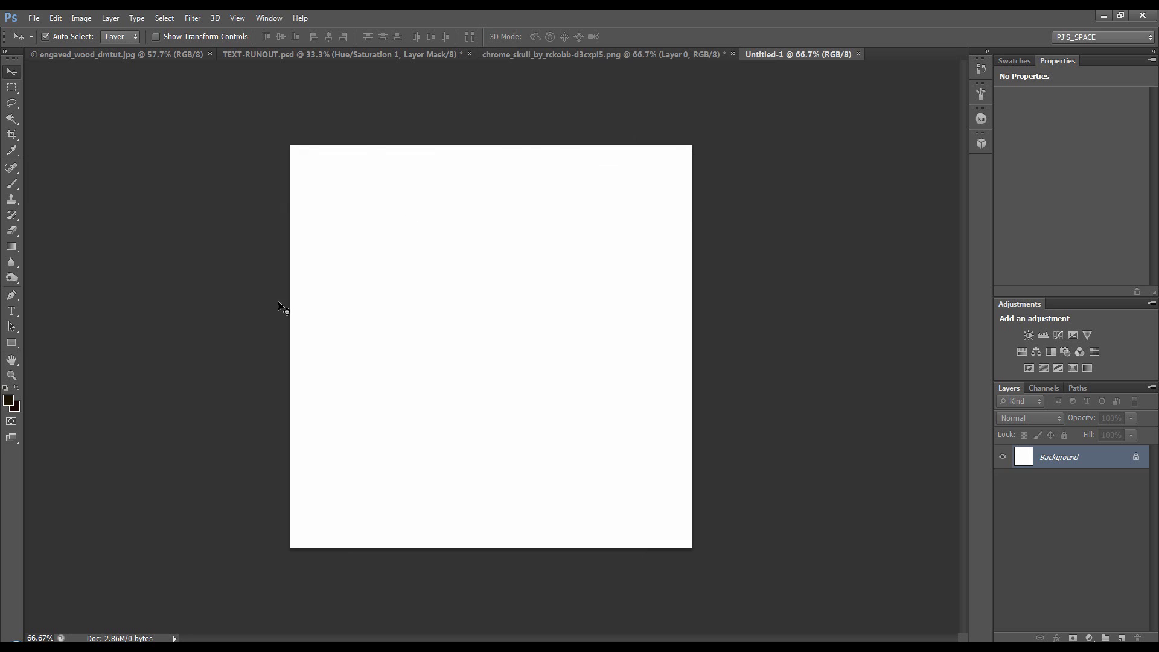
# Close the blank Untitled-1 document with Ctrl+W.
pyautogui.press('d')
pyautogui.hotkey('ctrl', 'w')
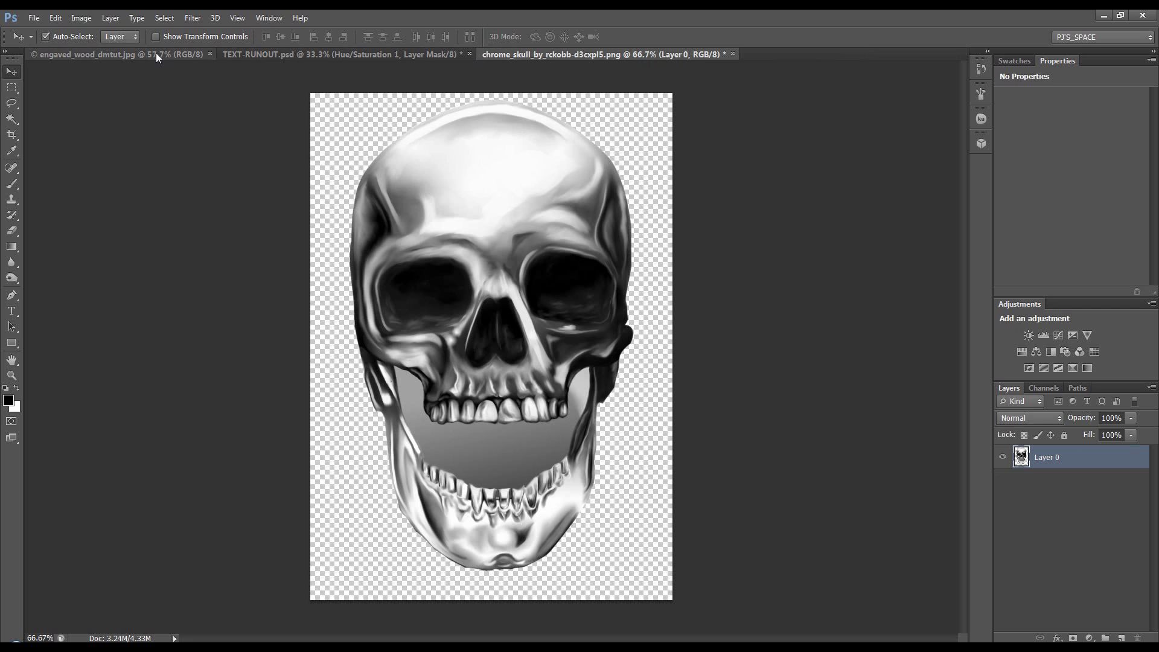
# Bring up the Open dialog with the file type filter left on All Formats.
pyautogui.click(34, 18)
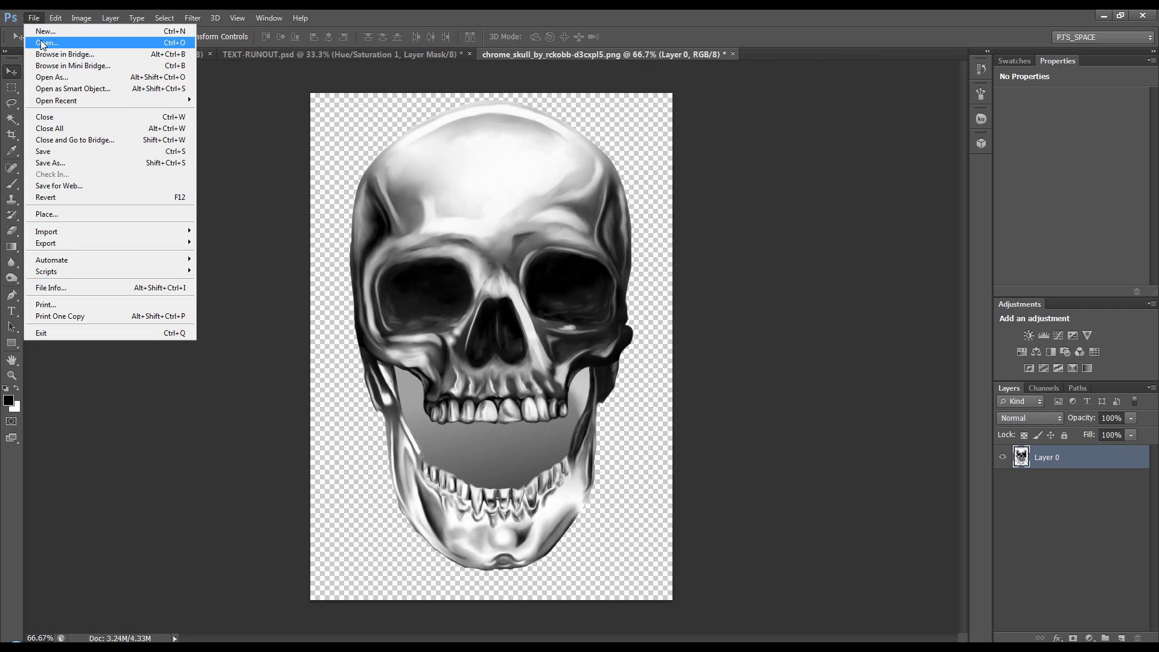
pyautogui.click(46, 42)
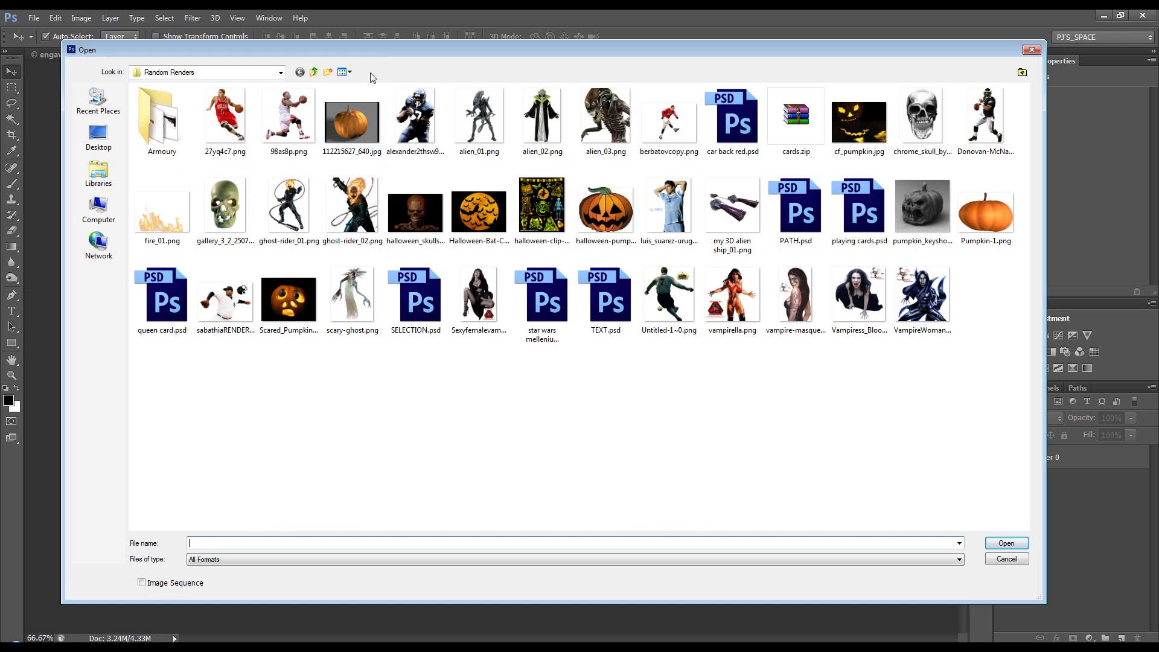
pyautogui.moveTo(375, 52); pyautogui.dragTo(353, 30)
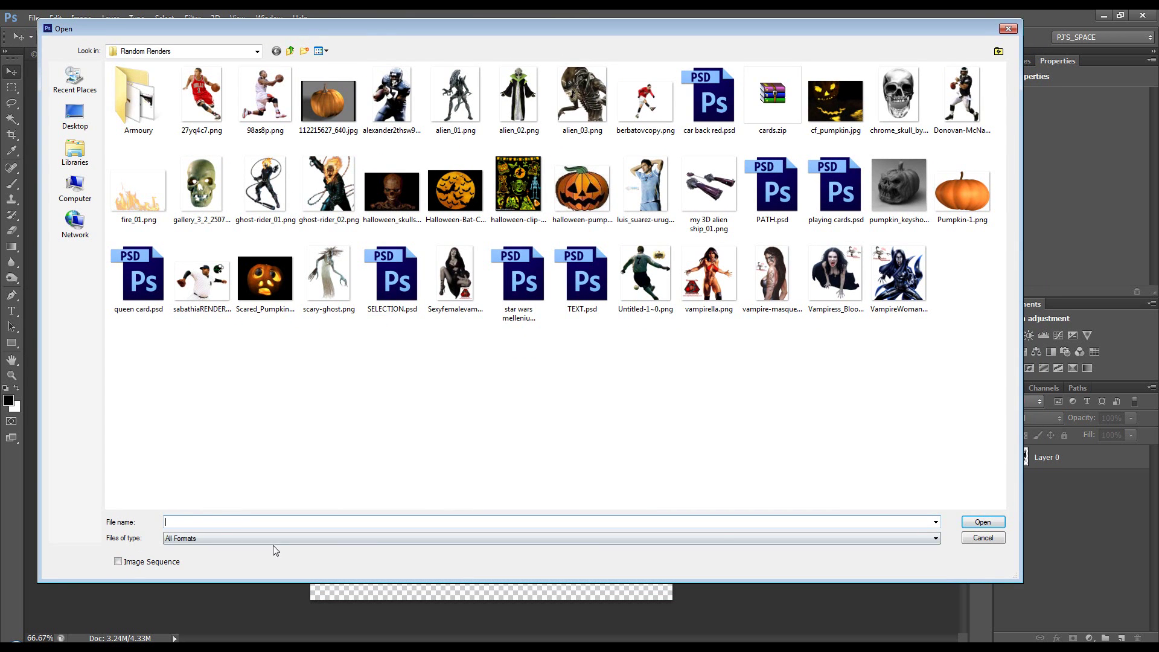
pyautogui.click(845, 542)
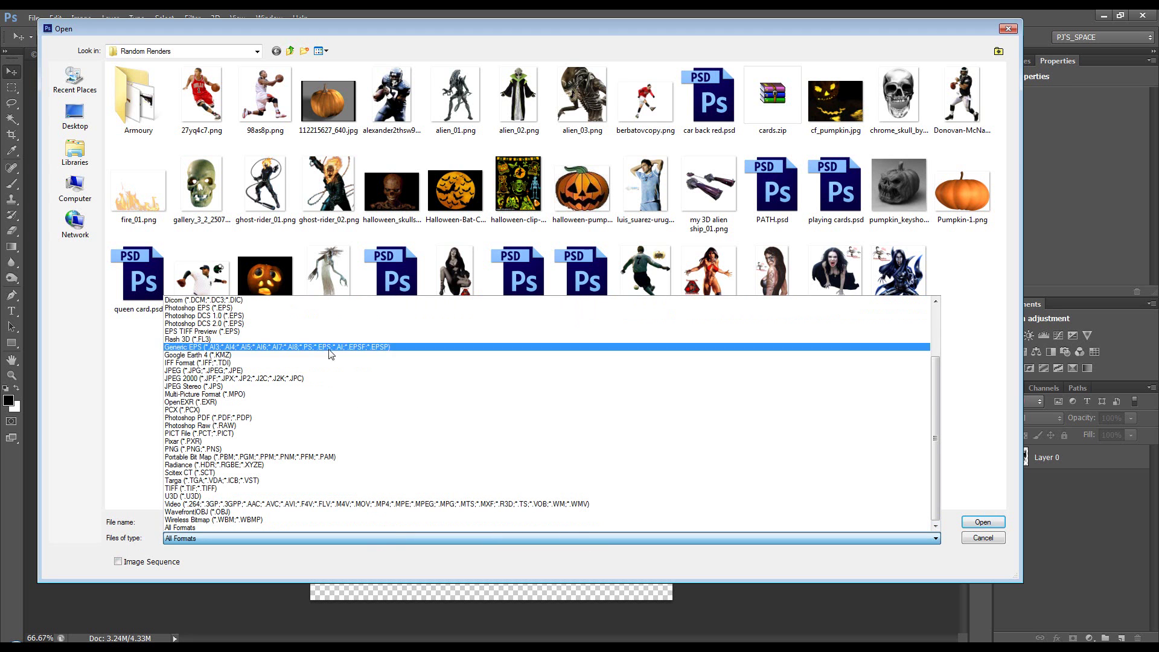
pyautogui.click(185, 541)
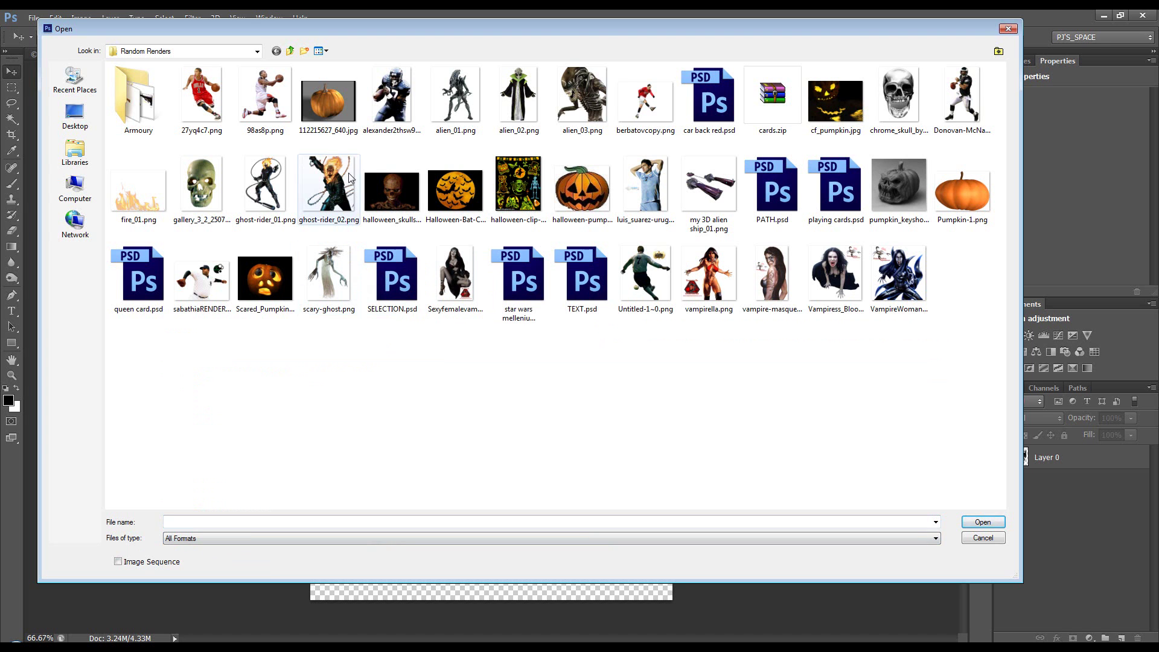
# Select TEXT.psd, browse into AA art mine 1, then return to My Pictures.
pyautogui.click(669, 121)
pyautogui.click(582, 278)
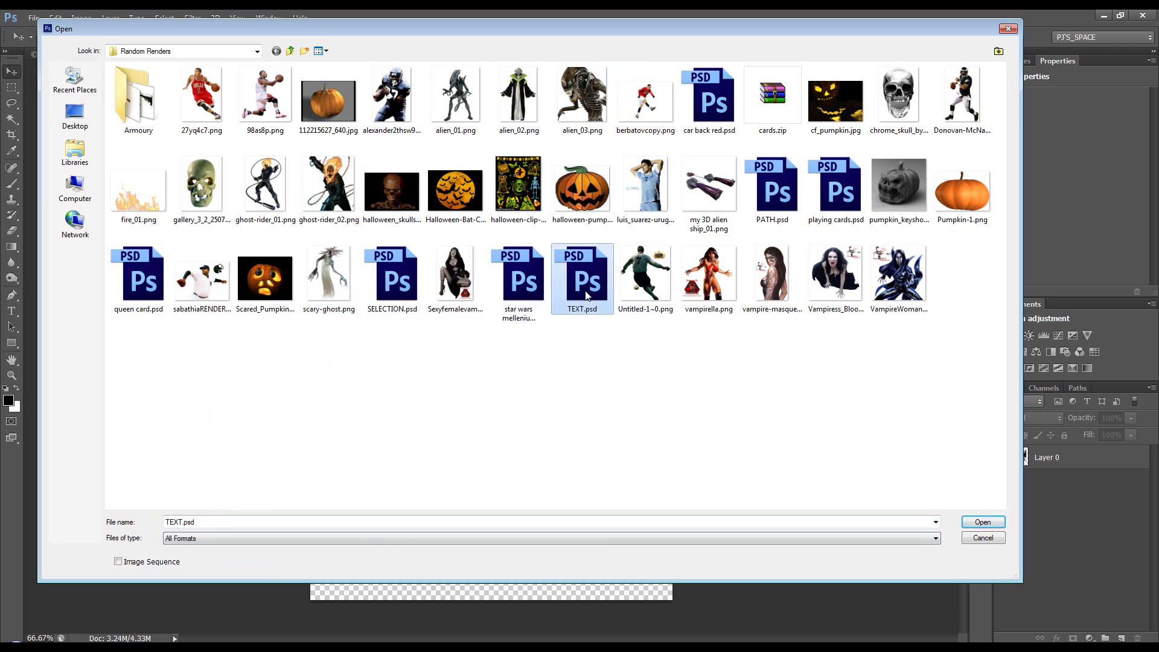
pyautogui.click(290, 51)
pyautogui.doubleClick(283, 121)
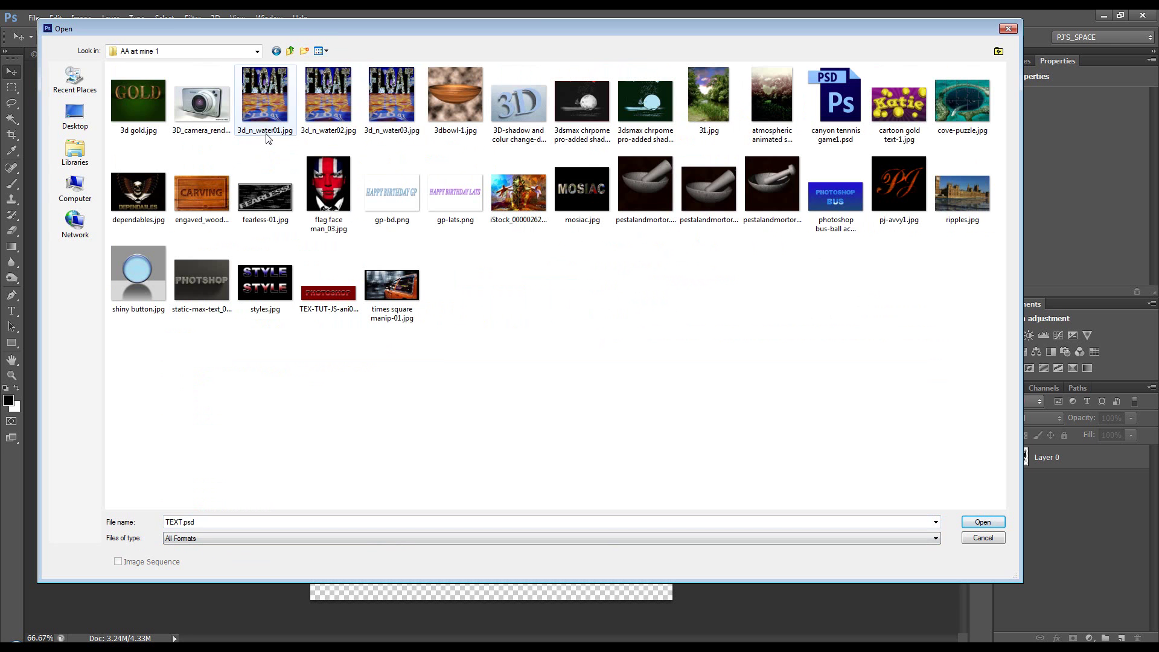
pyautogui.click(291, 51)
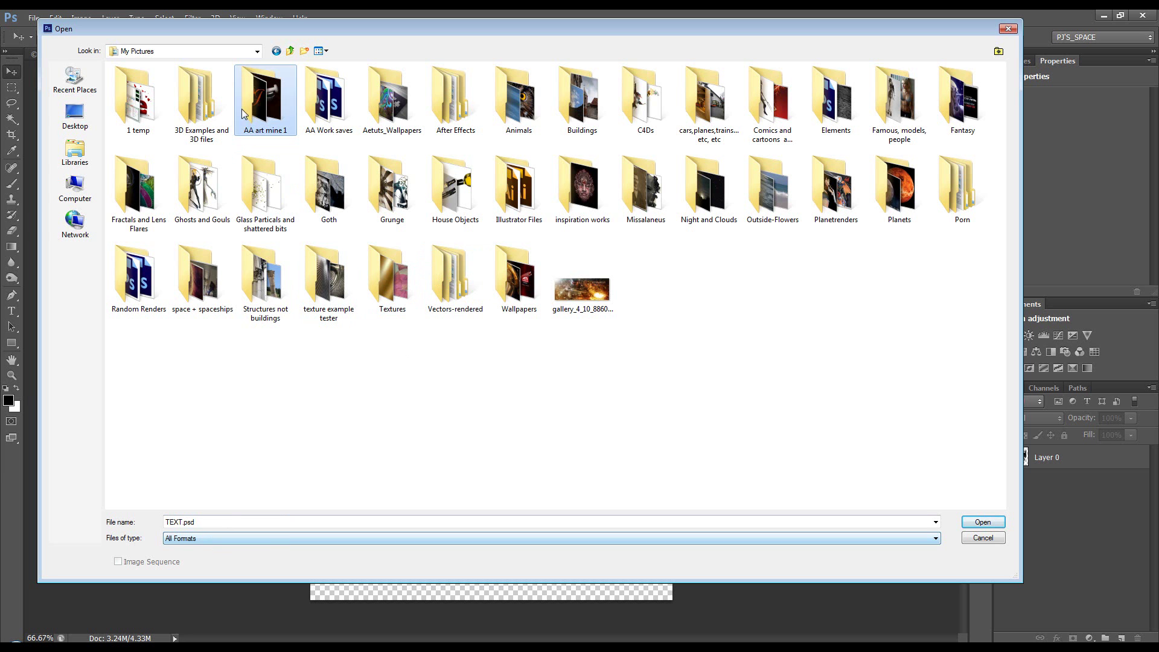
# Open Pumpkin-1.png from Random Renders using the PNG filter, then close it.
pyautogui.doubleClick(162, 284)
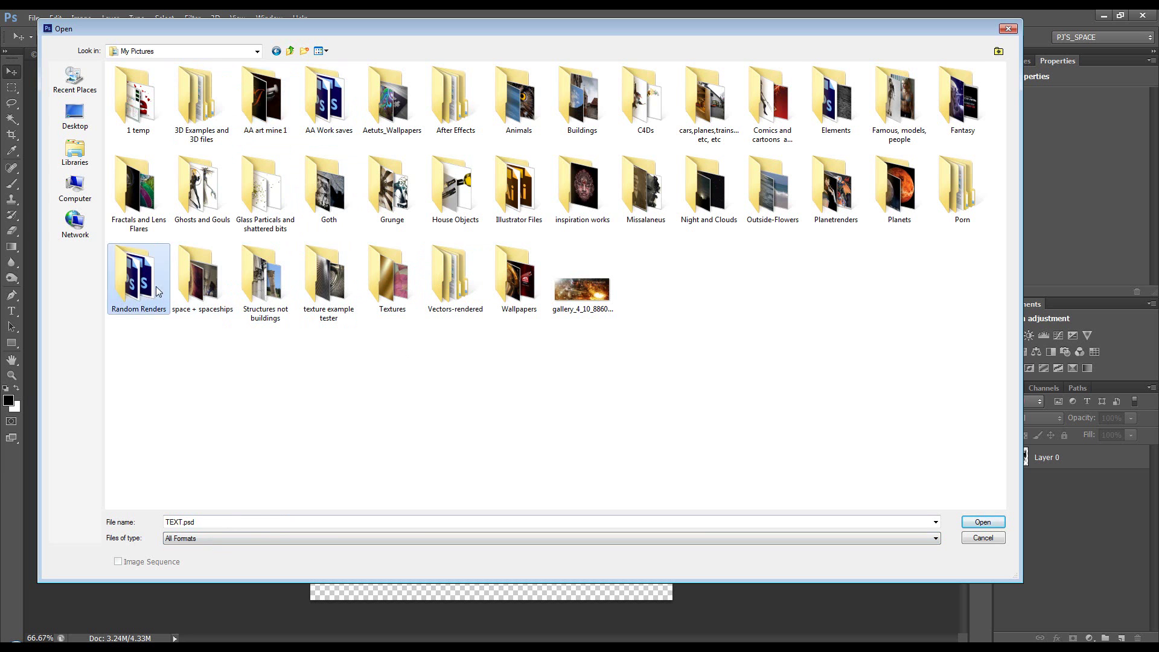
pyautogui.click(259, 538)
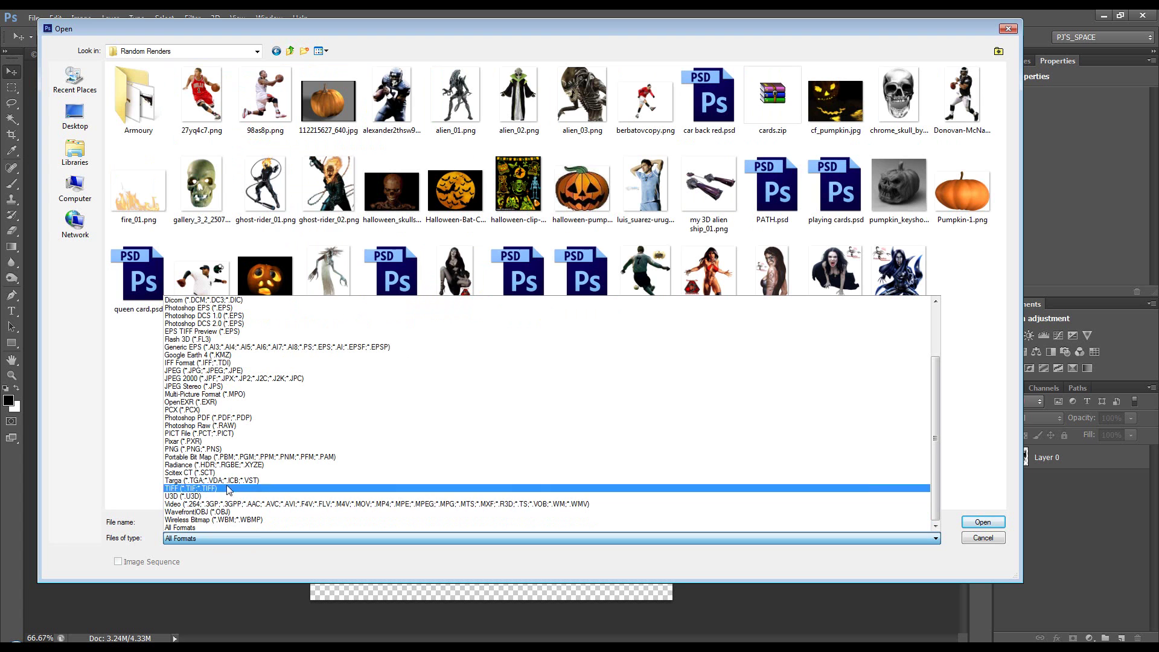
pyautogui.click(229, 449)
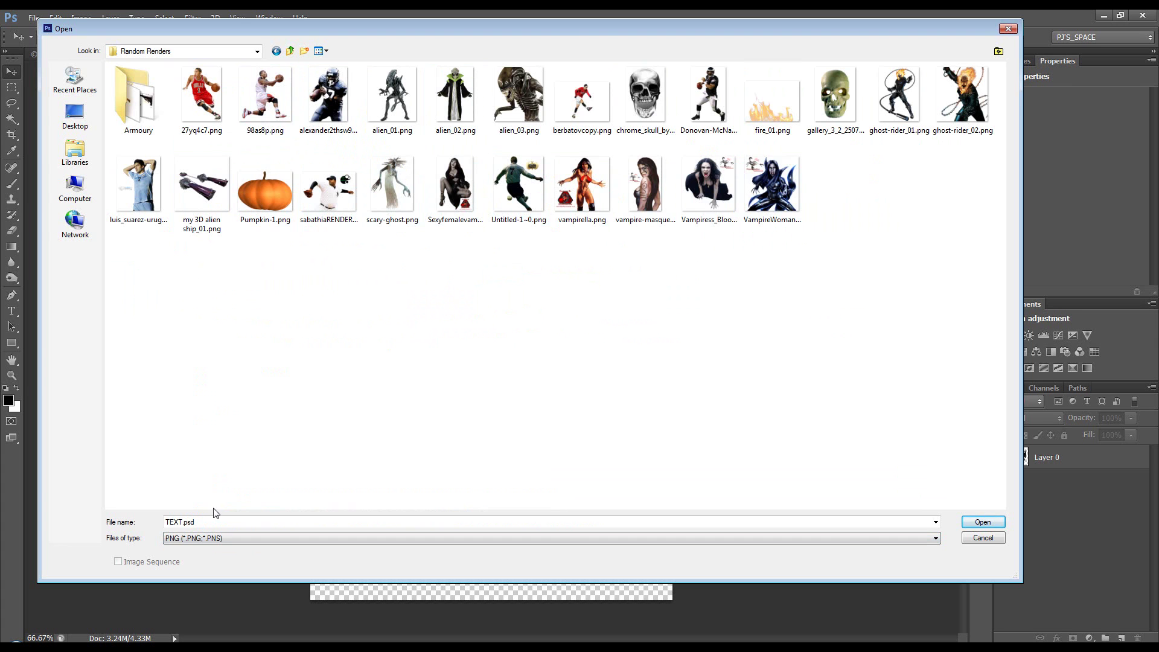
pyautogui.click(274, 216)
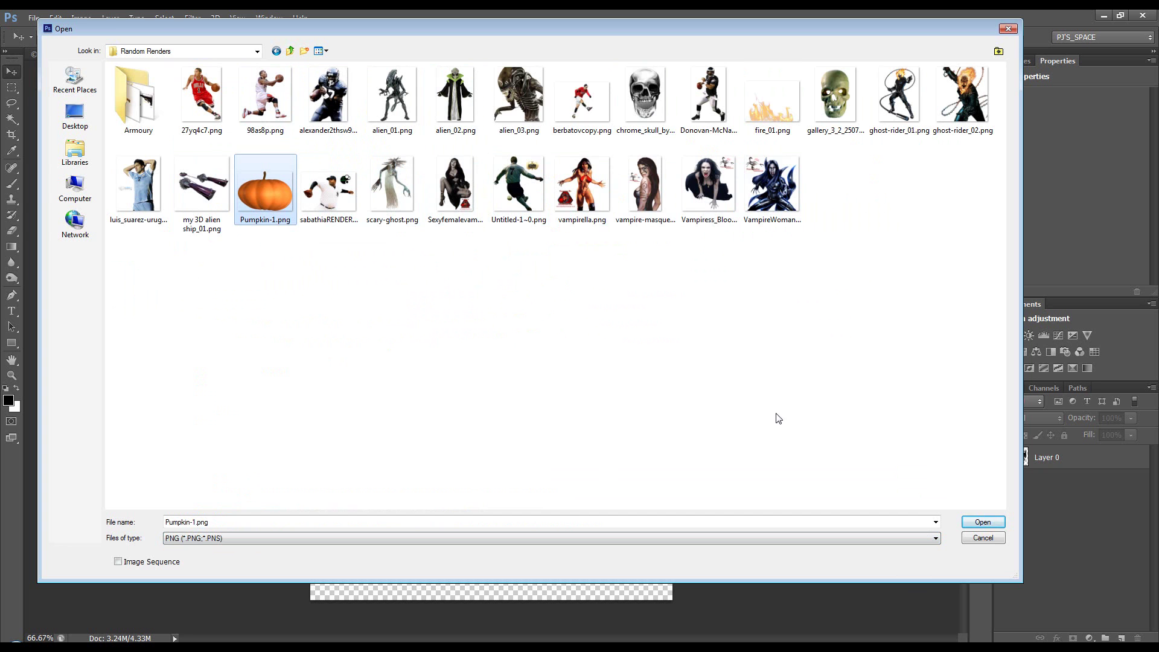
pyautogui.click(978, 522)
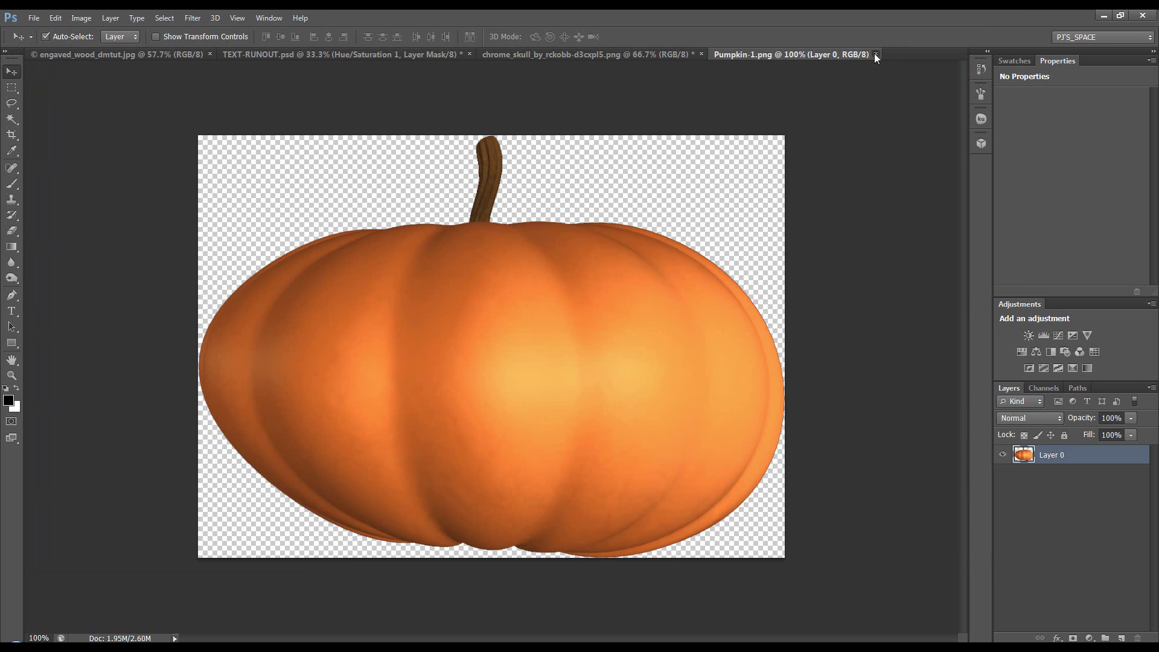
pyautogui.click(875, 53)
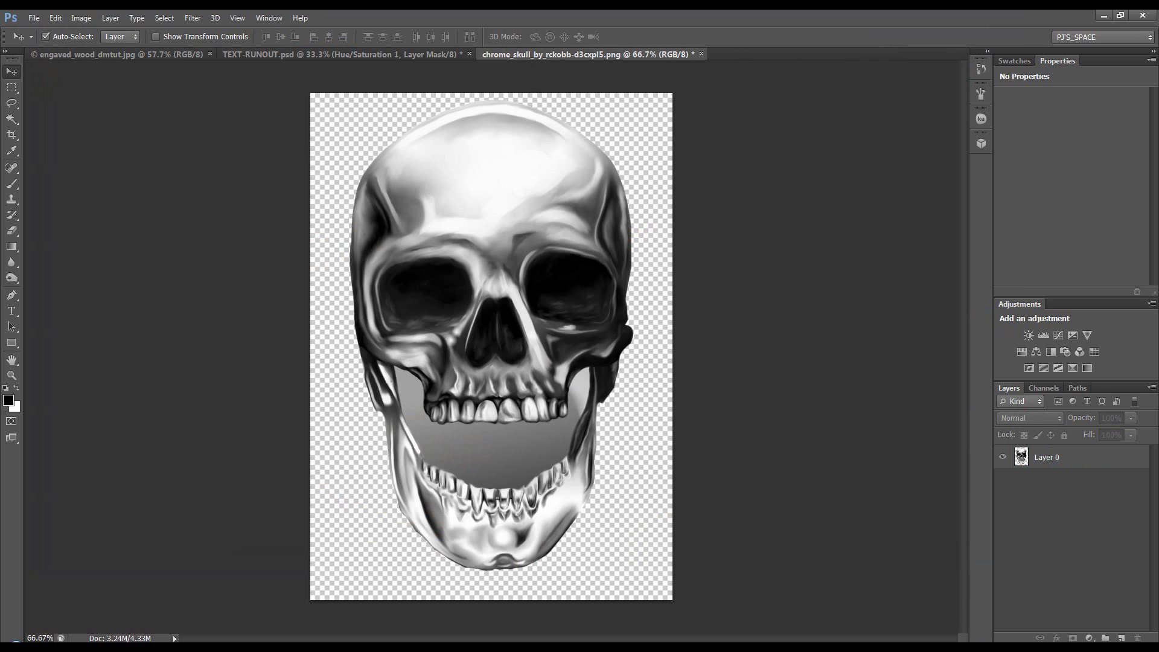
pyautogui.hotkey('alt', 'Tab')
pyautogui.moveTo(628, 40); pyautogui.dragTo(806, 278)
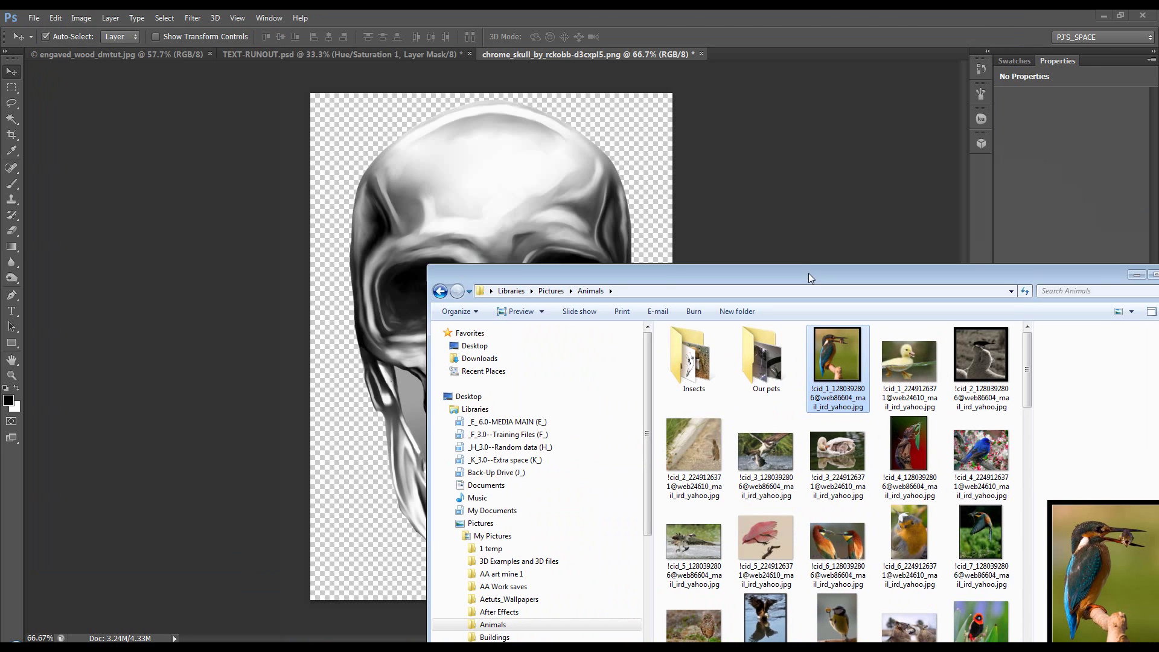
pyautogui.moveTo(845, 370); pyautogui.dragTo(501, 208)
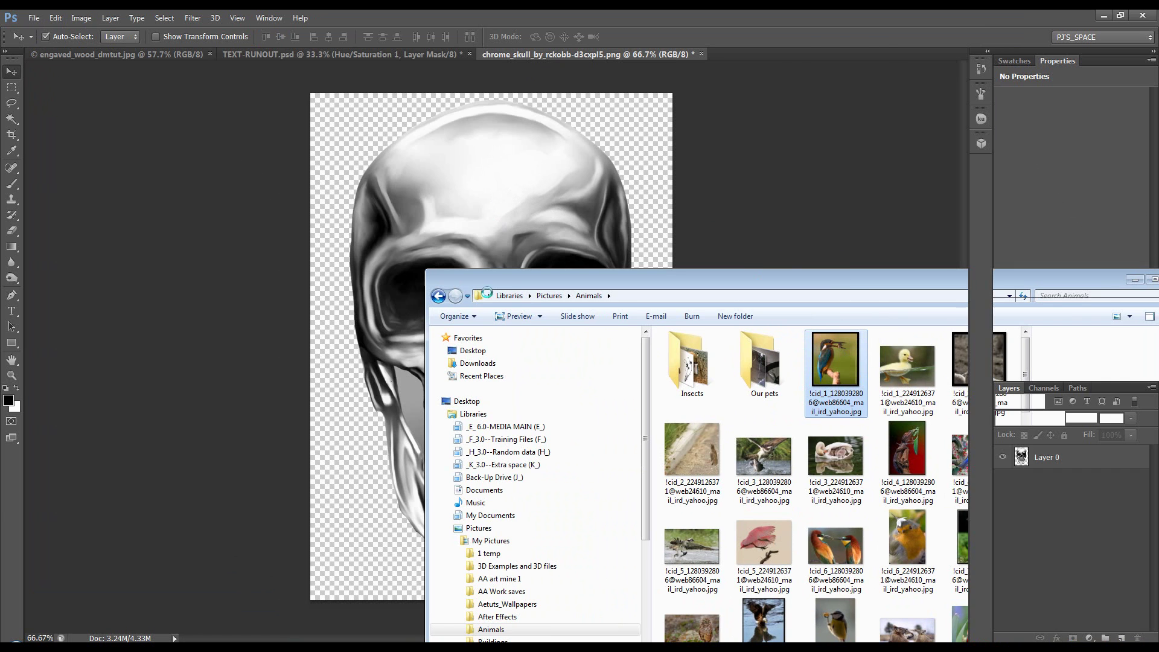
pyautogui.click(607, 37)
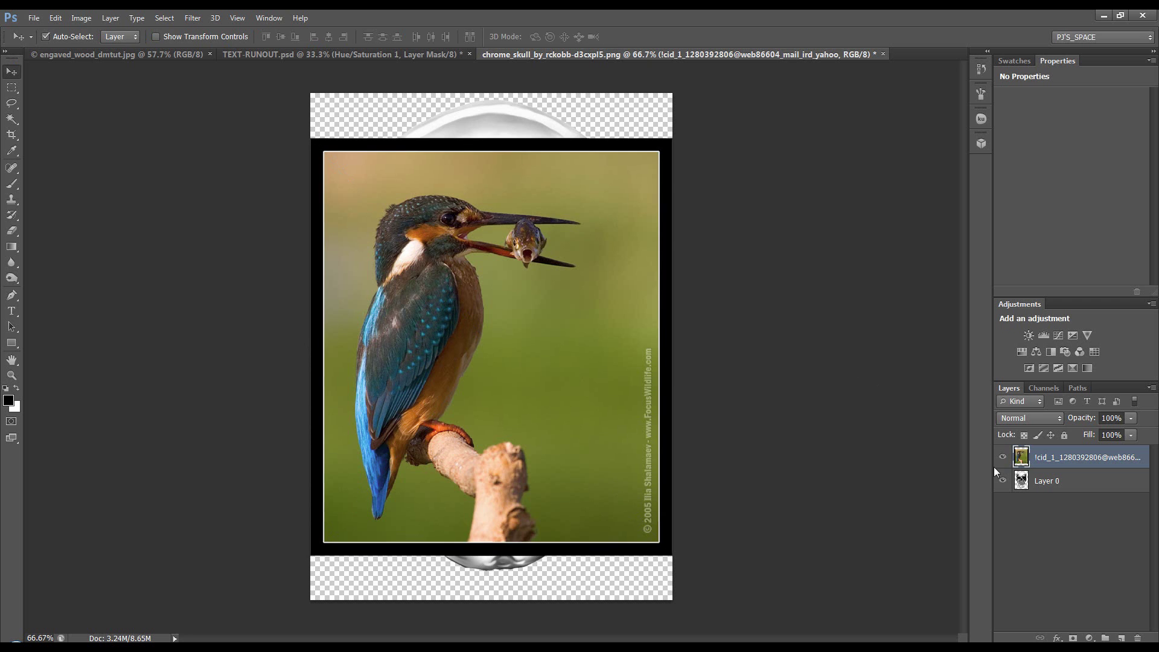
pyautogui.click(1137, 638)
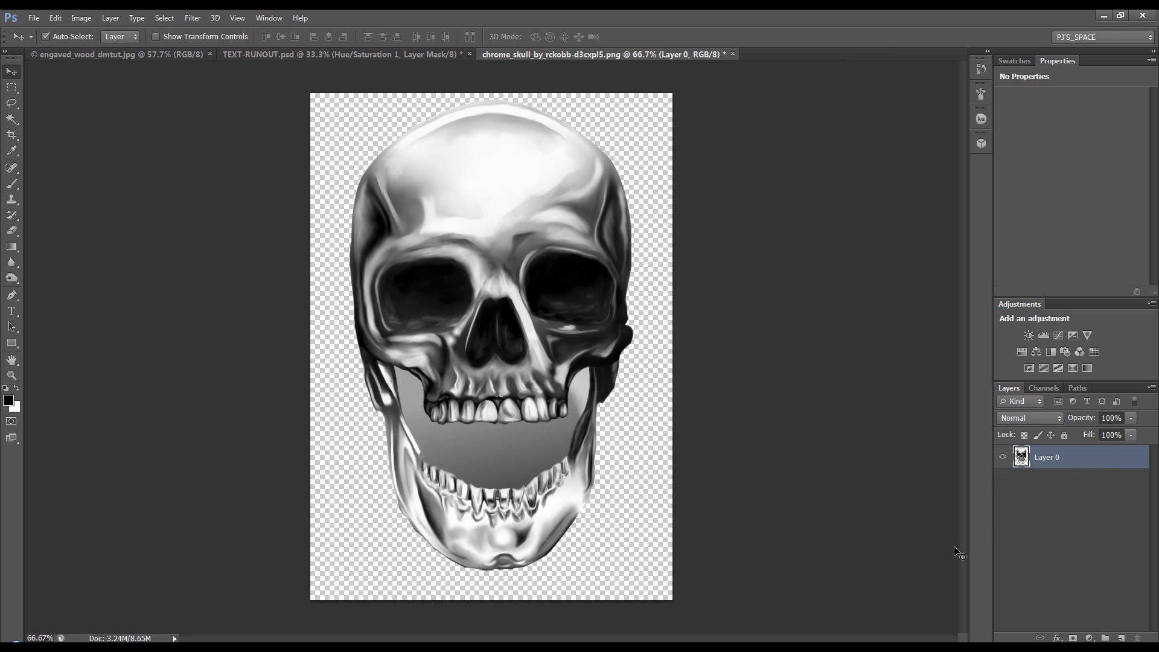
pyautogui.click(971, 641)
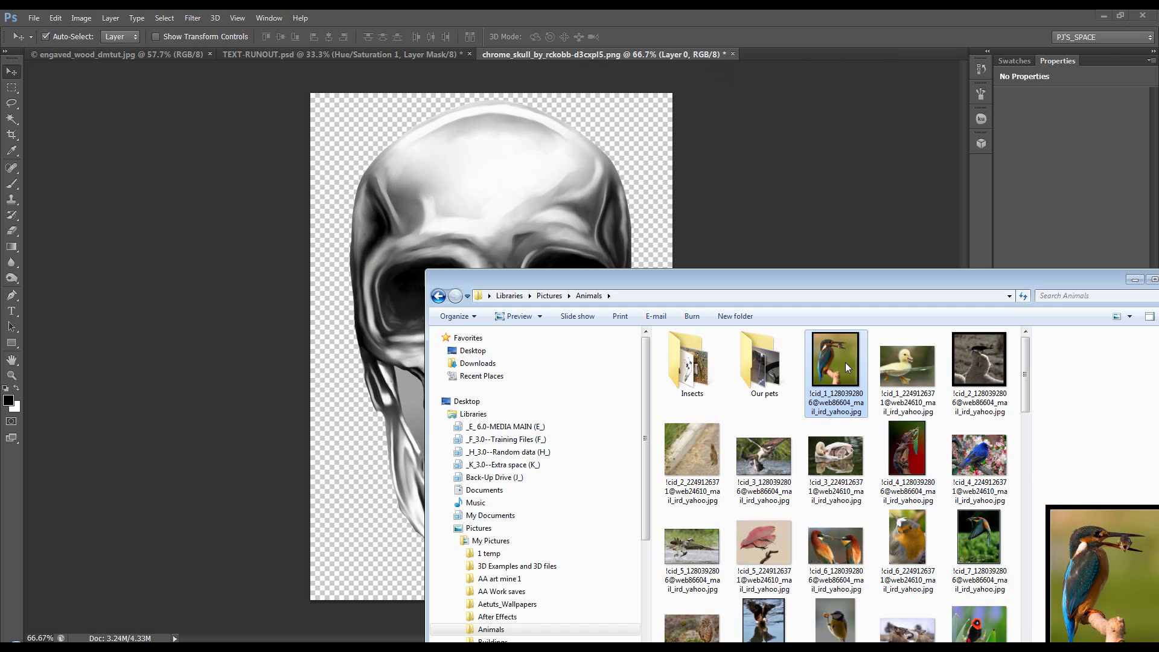
pyautogui.moveTo(845, 365); pyautogui.dragTo(838, 253)
pyautogui.moveTo(837, 70); pyautogui.dragTo(826, 51)
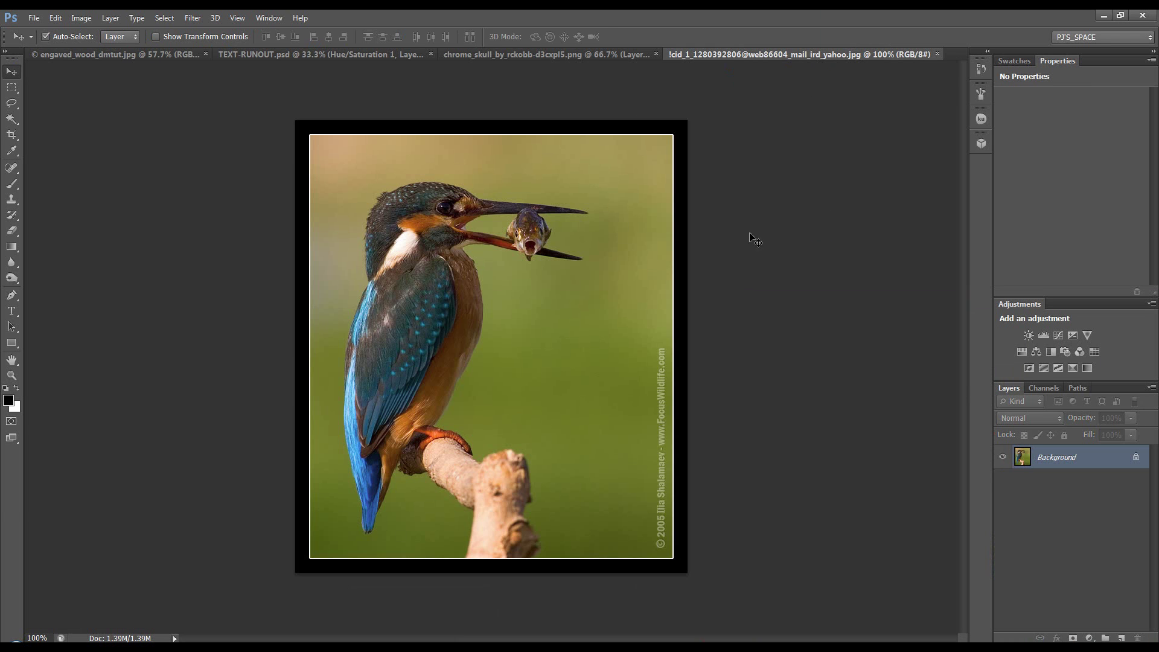
pyautogui.click(938, 54)
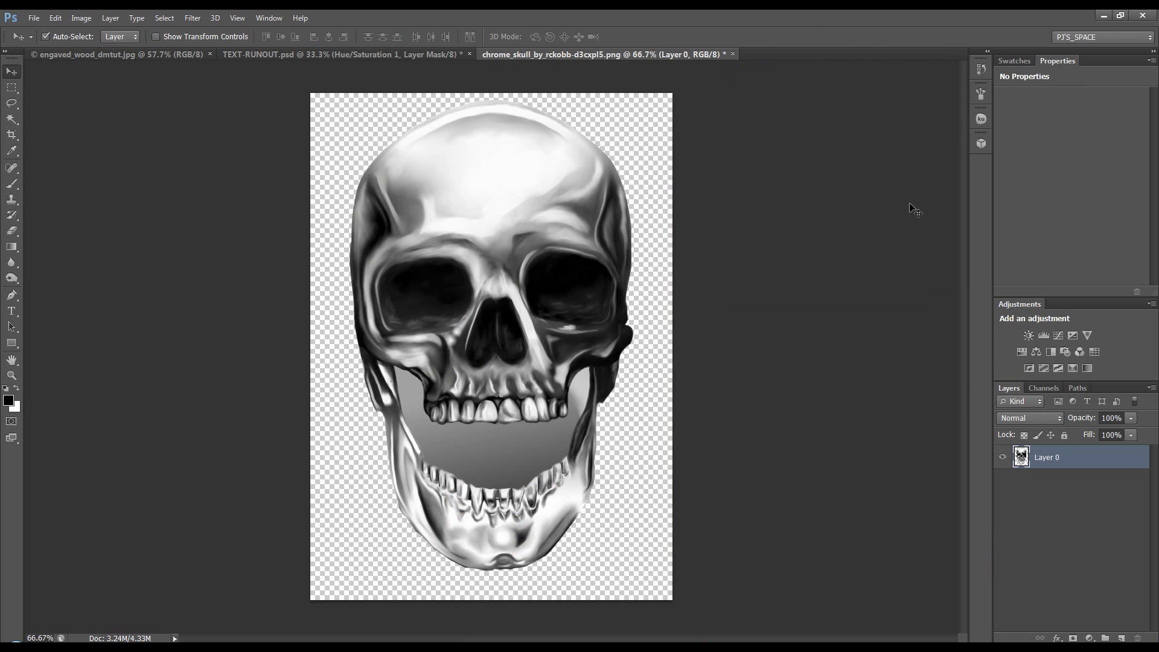
pyautogui.click(960, 635)
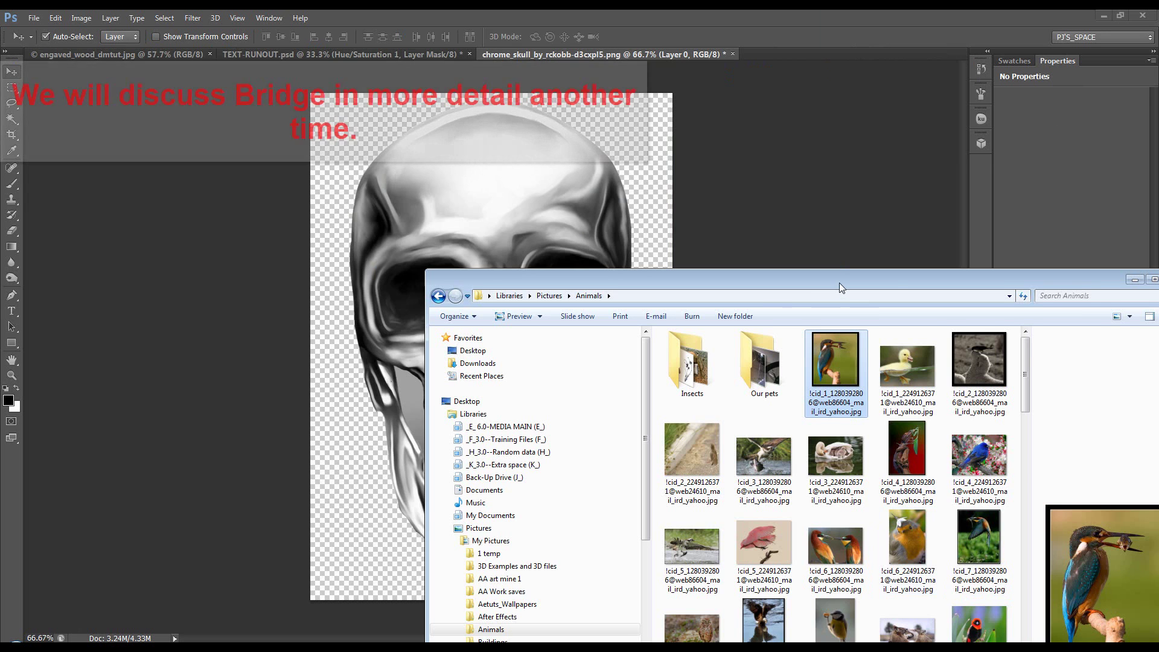
pyautogui.moveTo(838, 283); pyautogui.dragTo(647, 60)
pyautogui.click(976, 57)
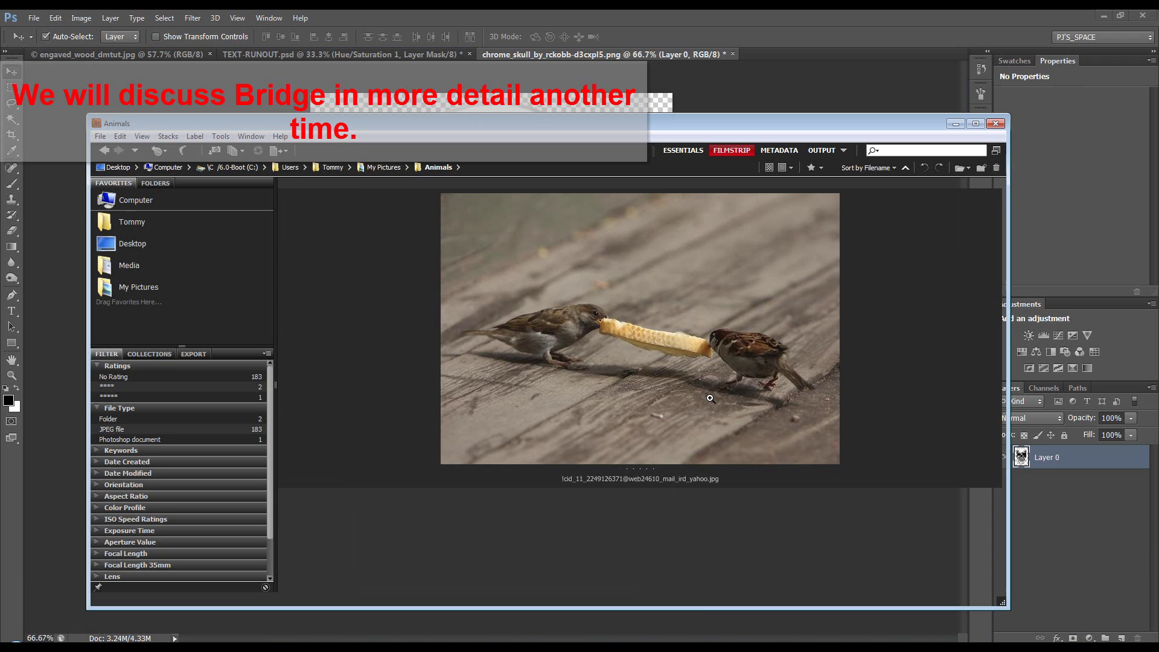
pyautogui.click(995, 124)
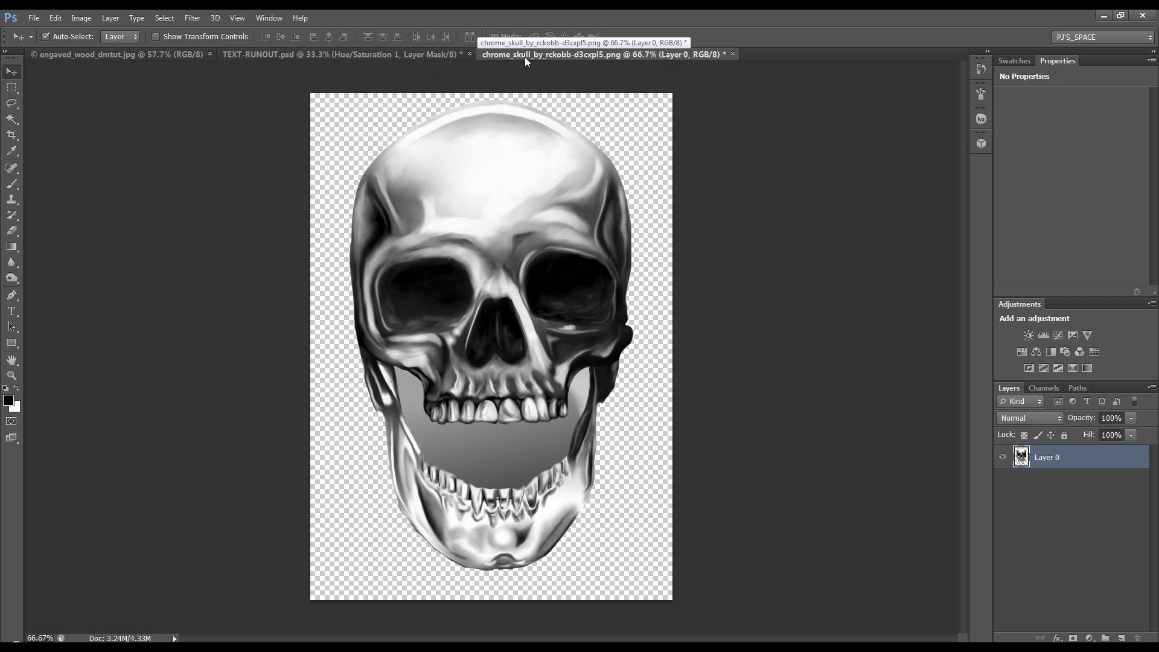
# Switch to engaved_wood_dmtut.jpg and float the Layers panel beside the canvas, enlarged.
pyautogui.click(172, 54)
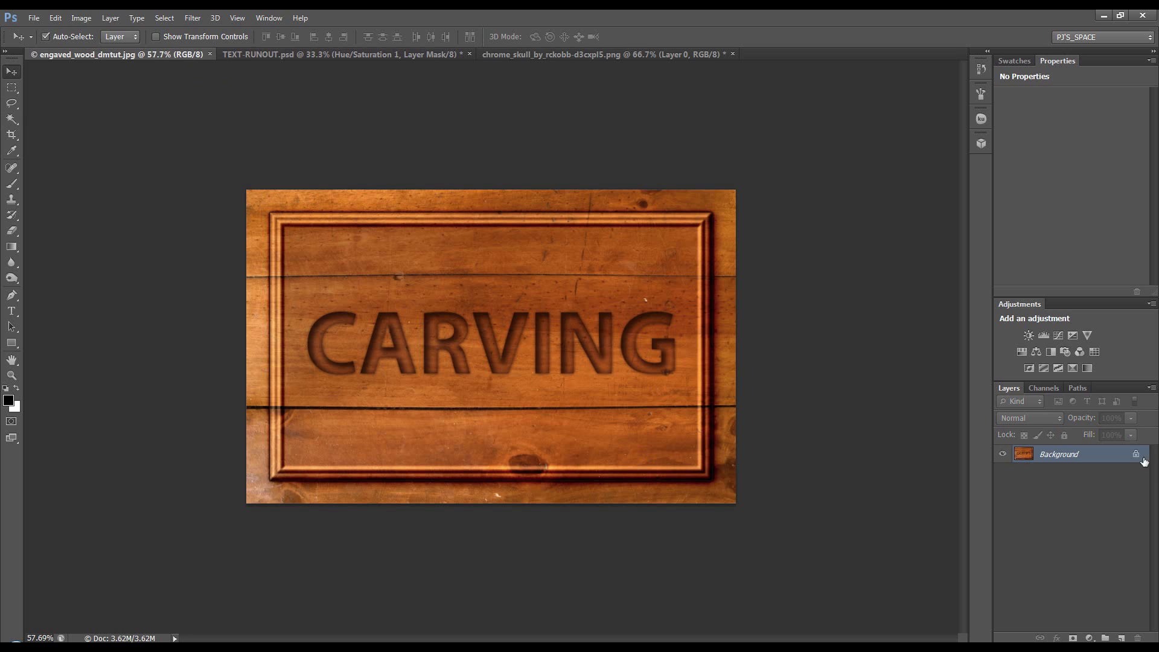
pyautogui.moveTo(1016, 392); pyautogui.dragTo(863, 279)
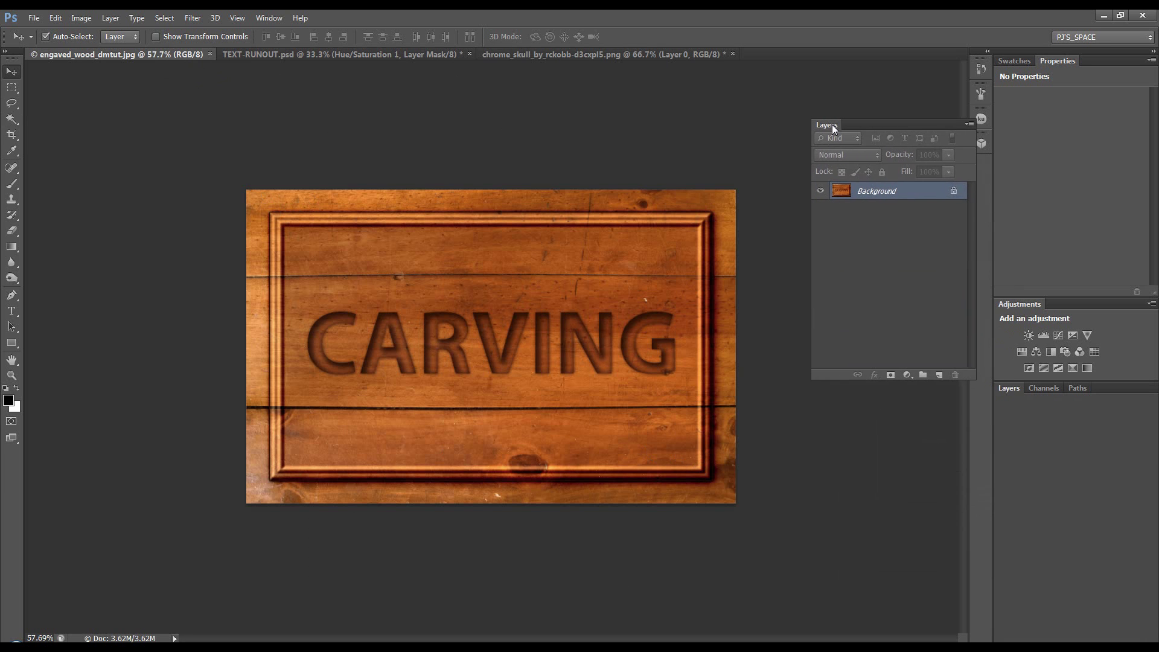
pyautogui.moveTo(833, 129); pyautogui.dragTo(833, 129)
pyautogui.moveTo(811, 263); pyautogui.dragTo(766, 490)
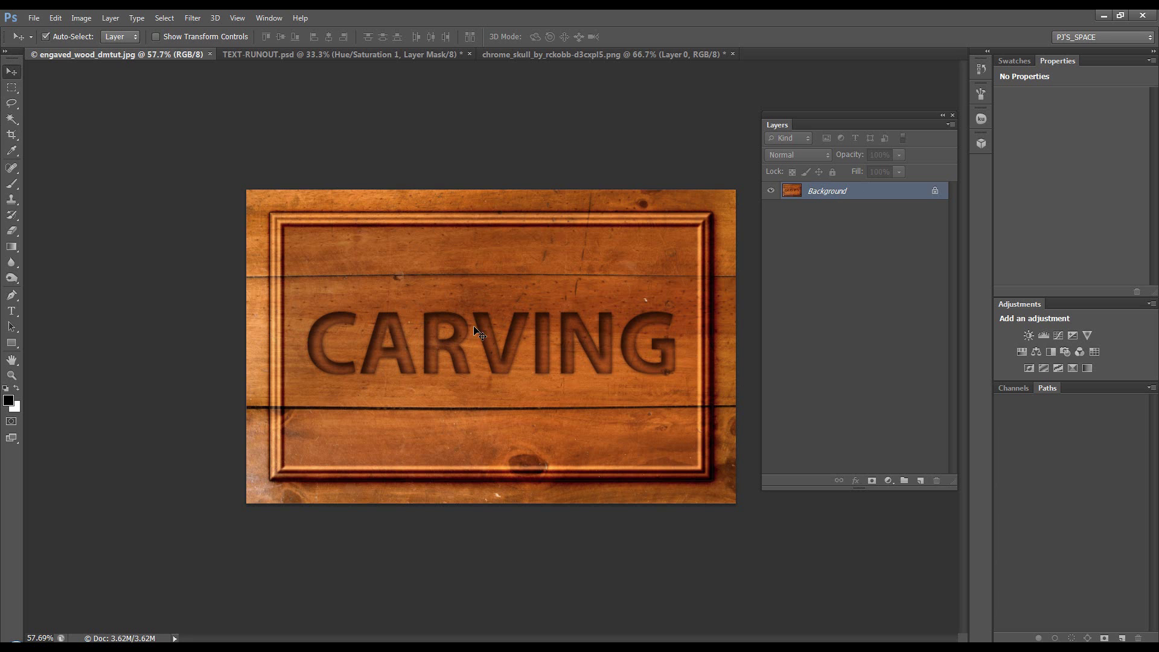
# Save the carved-wood image as a copy on the Desktop.
pyautogui.click(33, 19)
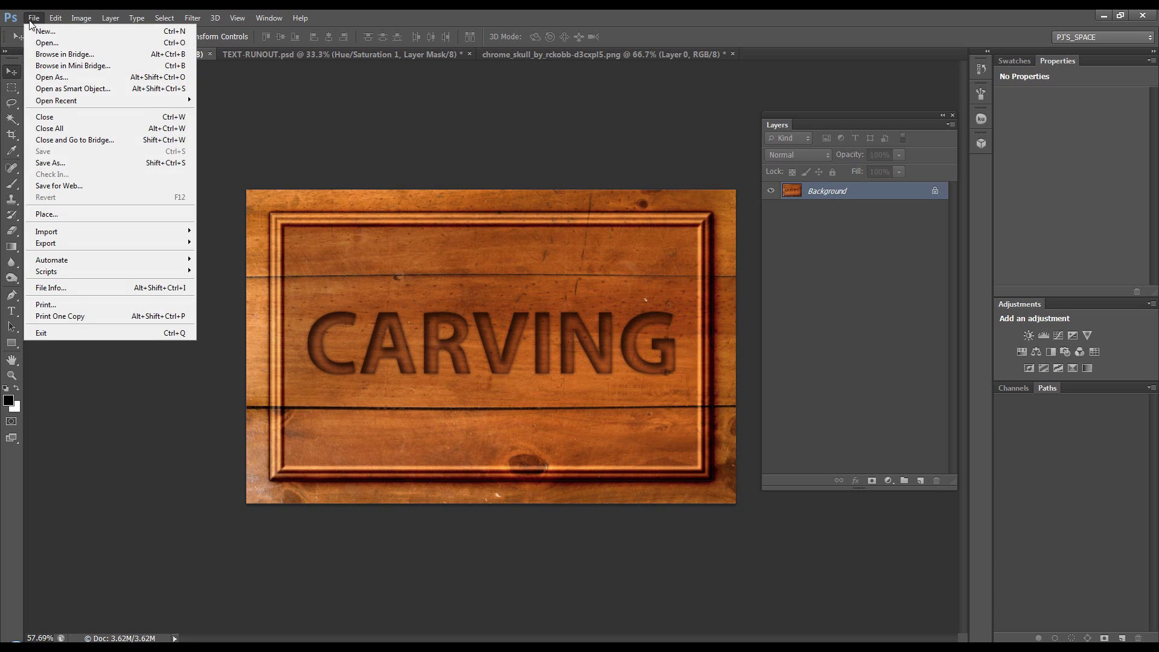
pyautogui.click(46, 165)
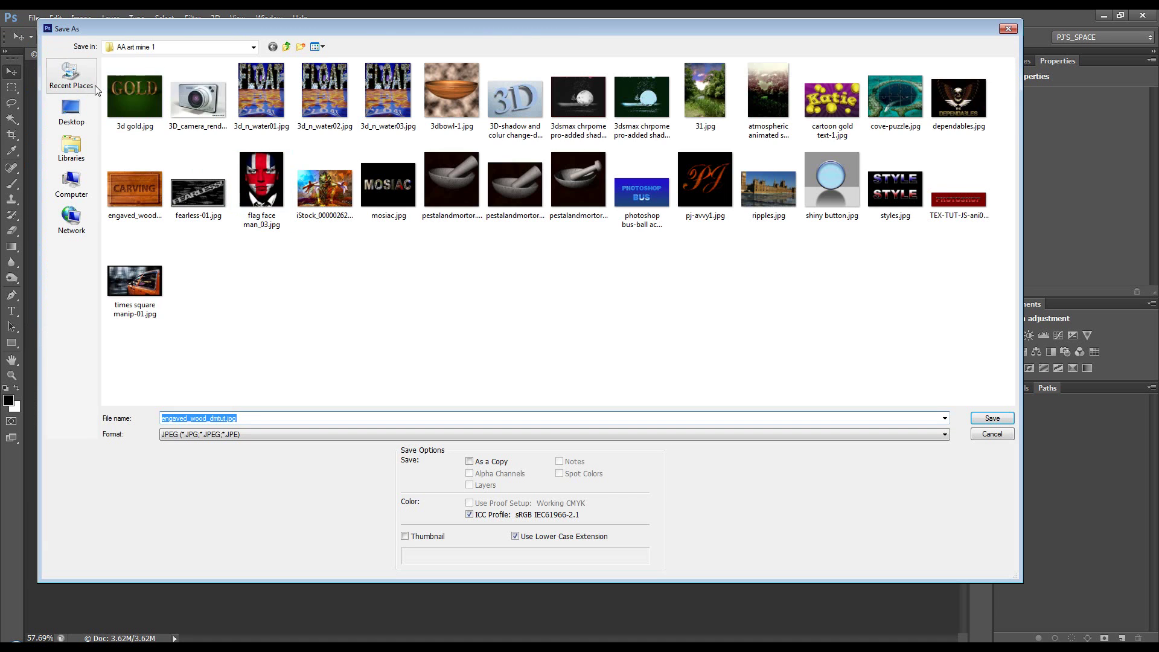
pyautogui.click(72, 111)
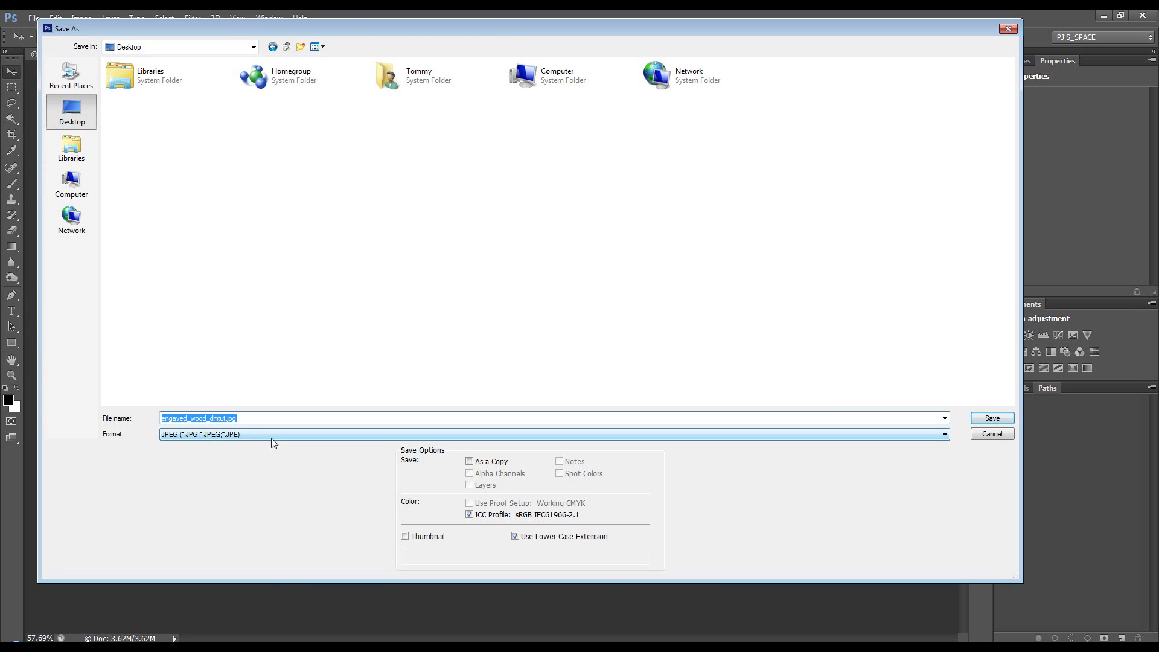
pyautogui.click(994, 421)
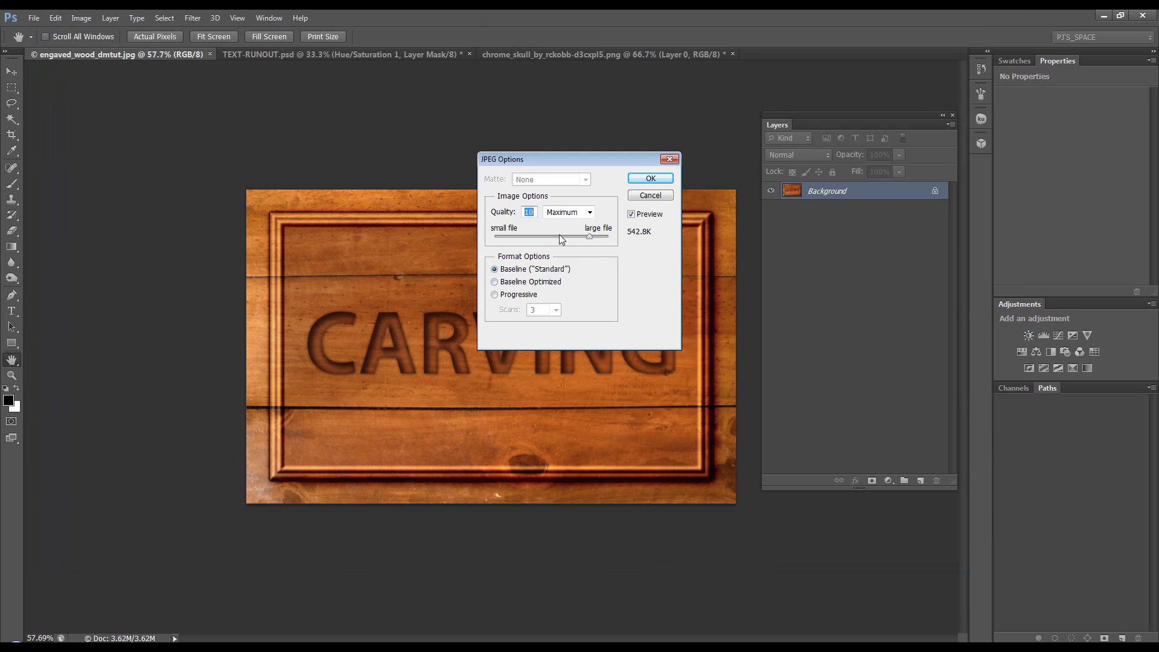
# Drag the JPEG Quality down from 10 to 1, then up to 5 (Medium).
pyautogui.moveTo(562, 157); pyautogui.dragTo(496, 154)
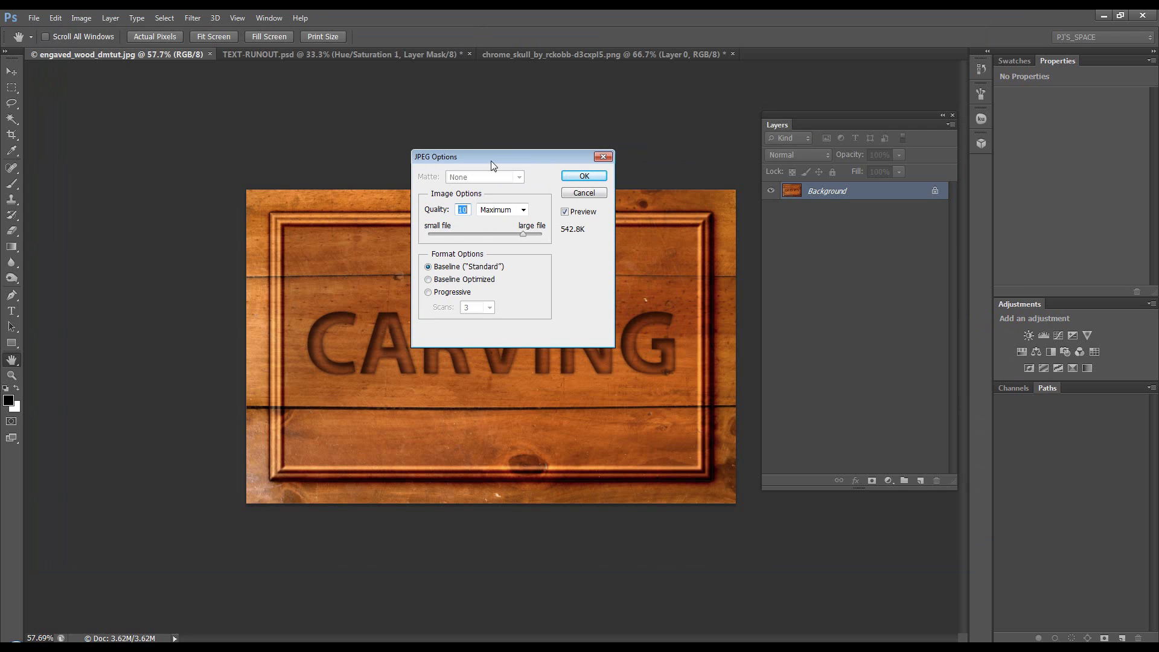
pyautogui.moveTo(491, 160); pyautogui.dragTo(386, 93)
pyautogui.moveTo(417, 170); pyautogui.dragTo(330, 172)
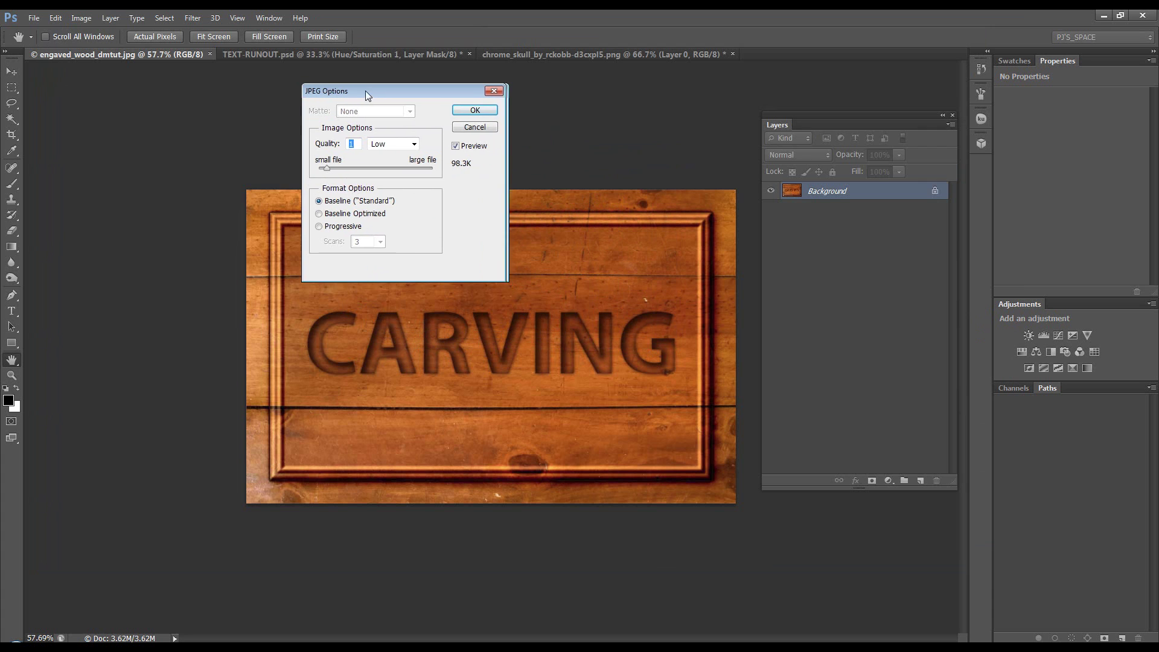
pyautogui.moveTo(367, 92); pyautogui.dragTo(305, 88)
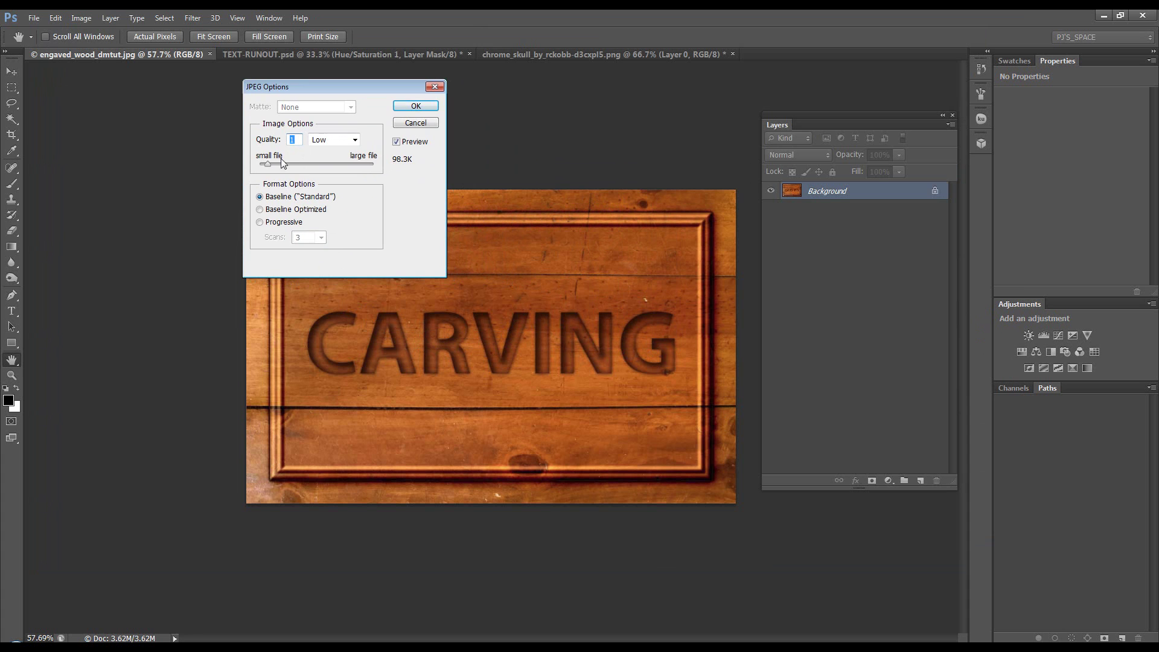
pyautogui.moveTo(266, 165); pyautogui.dragTo(309, 165)
# Confirm the JPEG save, then toggle TEXT-RUNOUT.psd layer visibility and reselect Hue/Saturation 1.
pyautogui.click(415, 106)
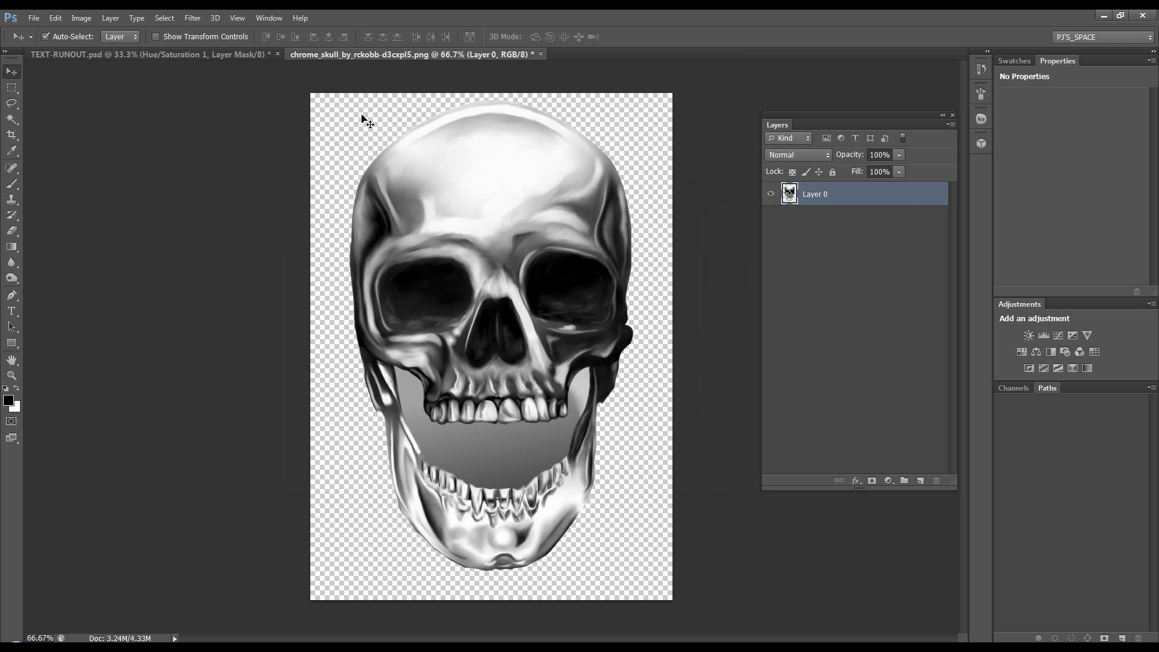
pyautogui.click(238, 54)
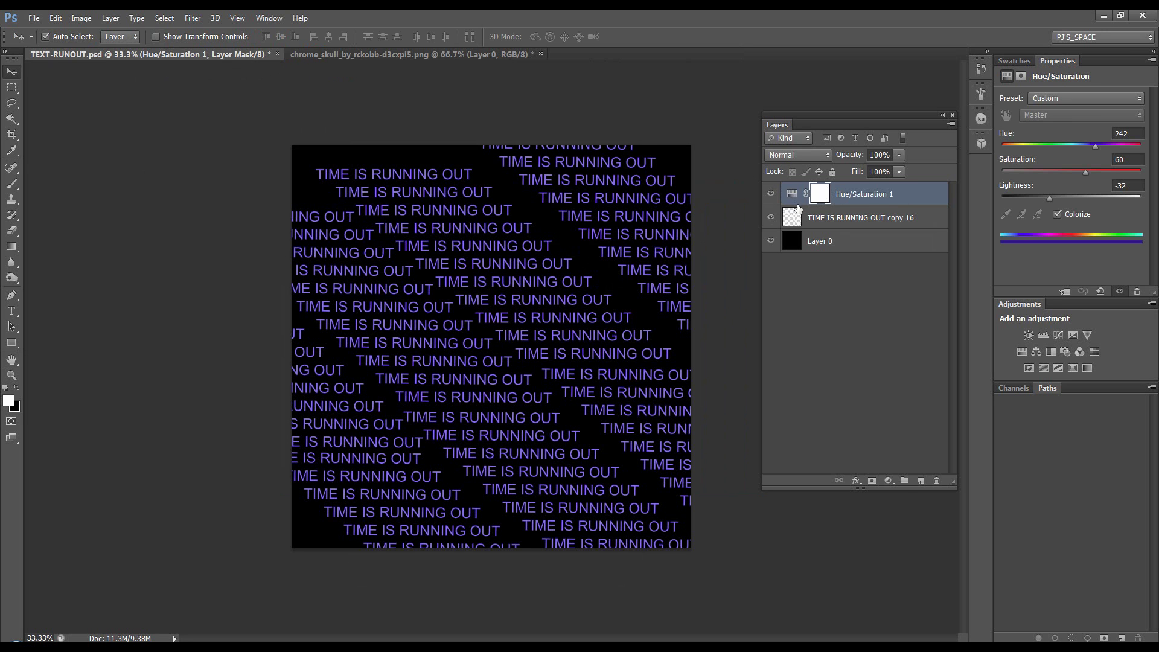
pyautogui.click(848, 241)
pyautogui.click(770, 194)
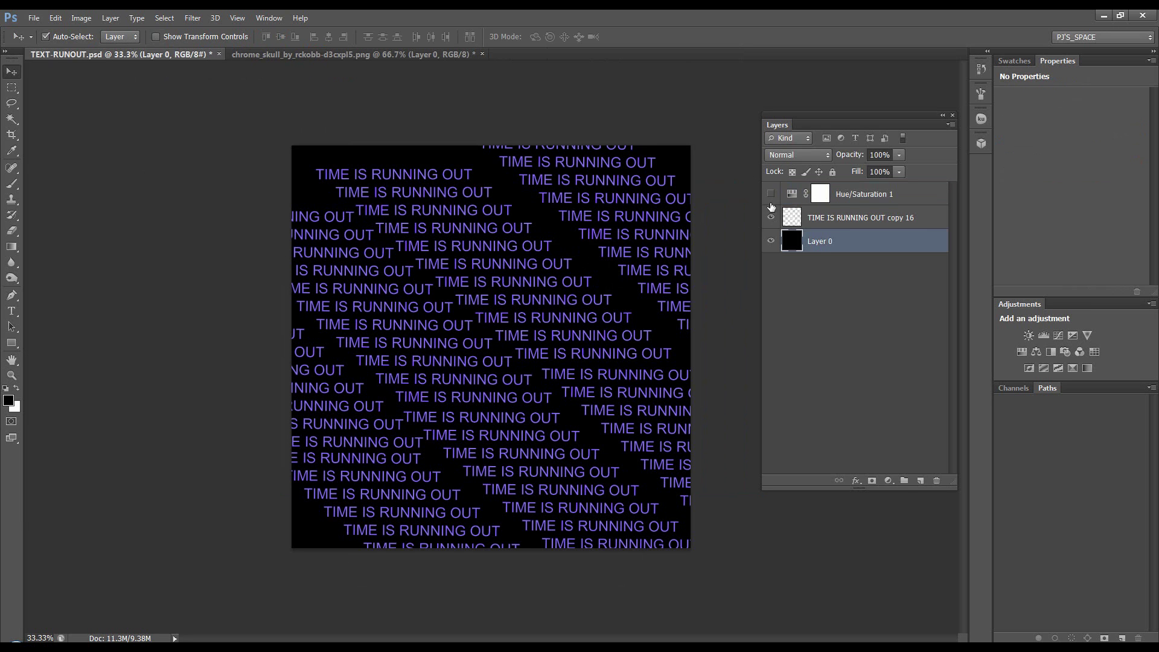
pyautogui.click(770, 217)
pyautogui.click(799, 226)
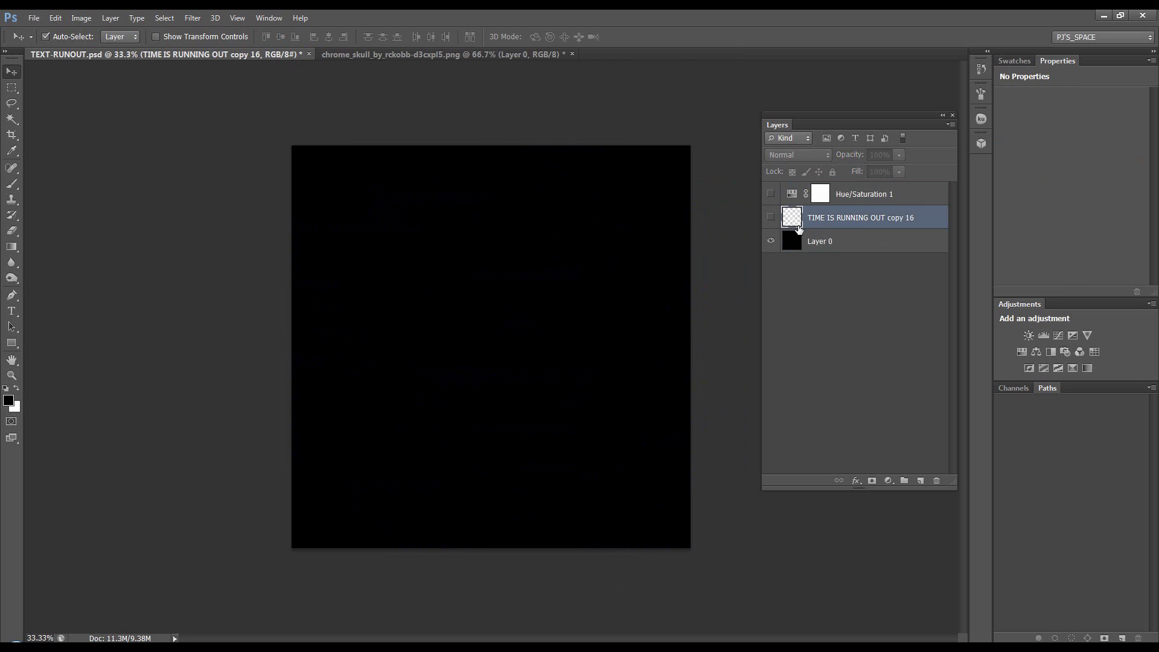
pyautogui.click(770, 218)
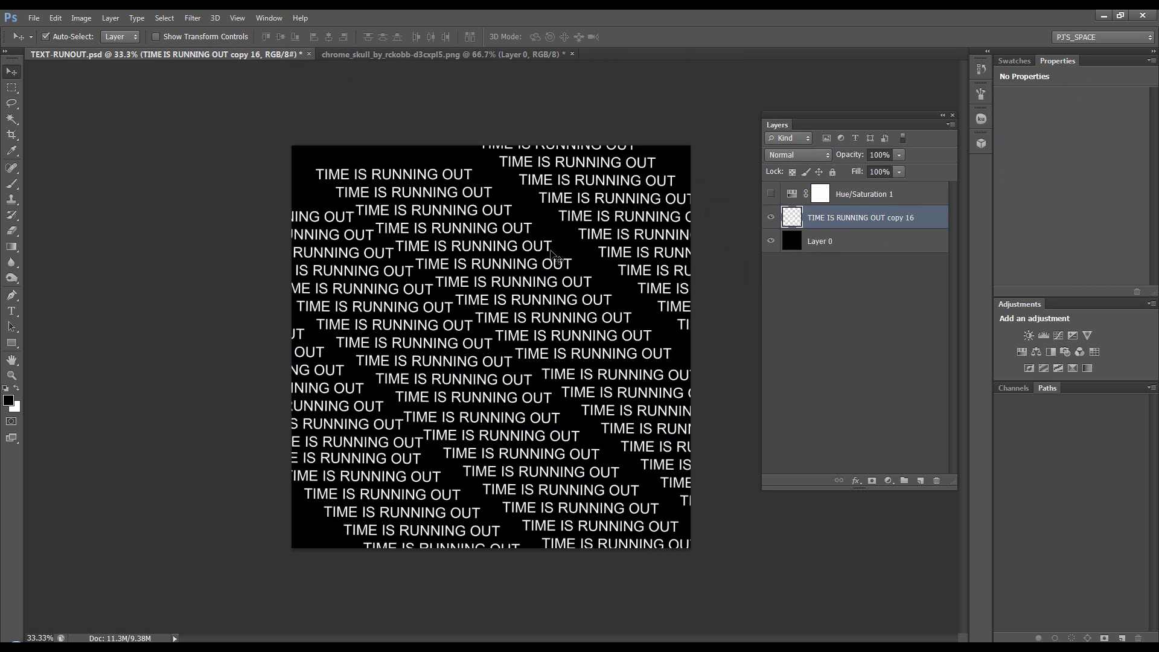
pyautogui.click(770, 194)
pyautogui.click(792, 195)
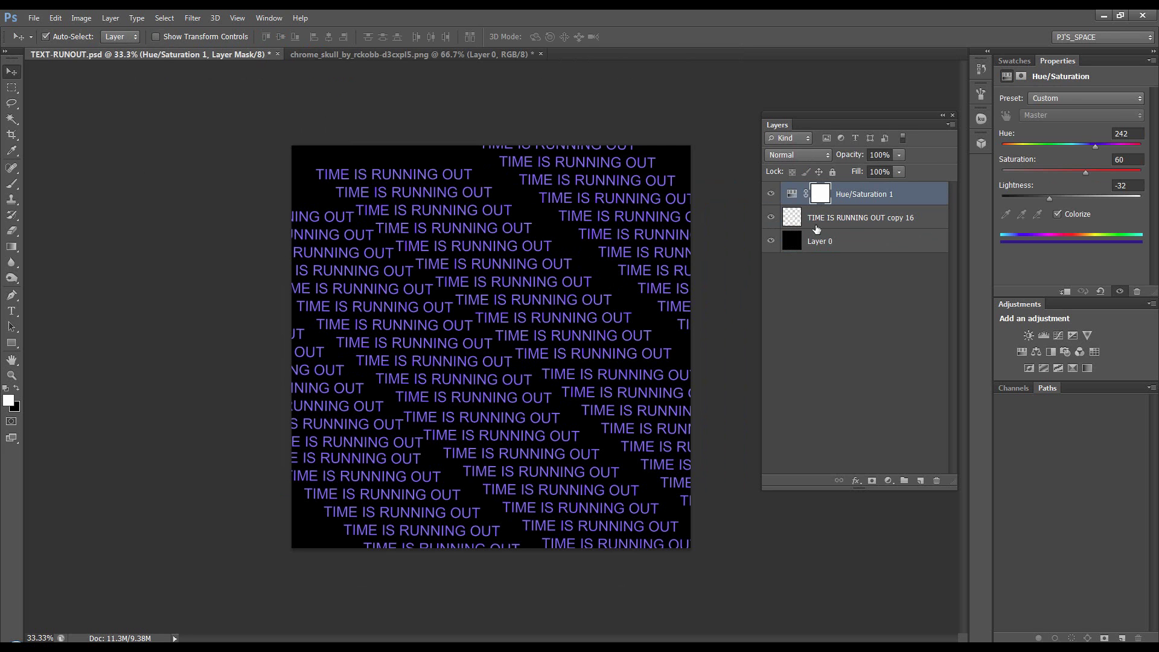
# Save TEXT-RUNOUT.psd with layers to the Desktop in Photoshop PSD format.
pyautogui.click(34, 18)
pyautogui.click(66, 158)
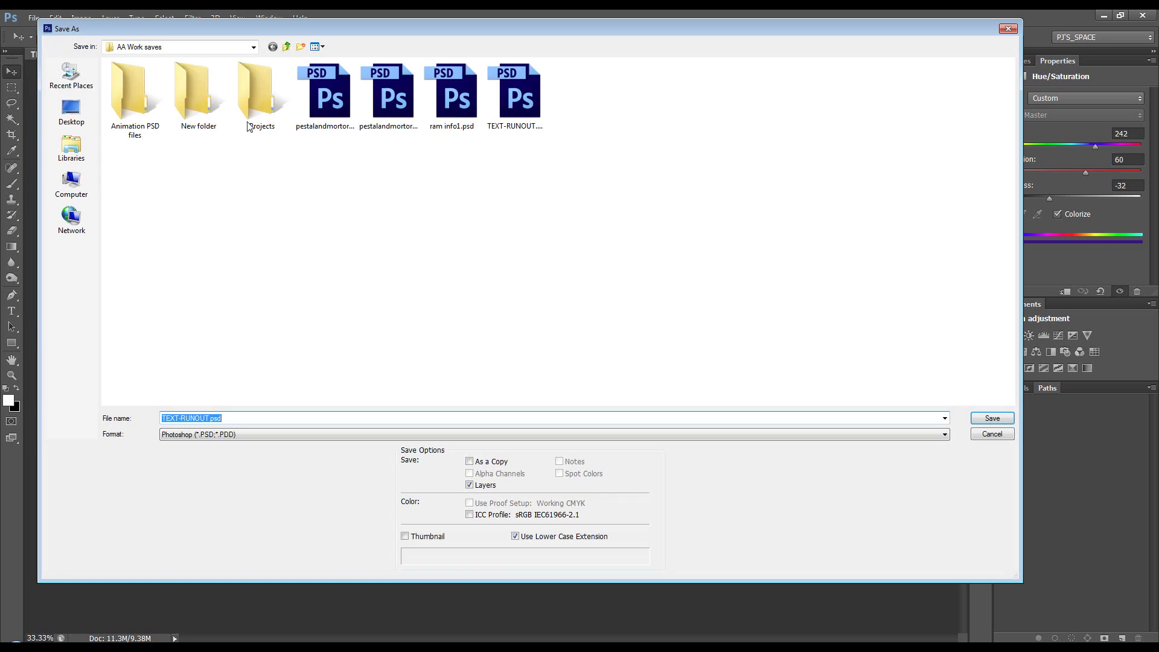
pyautogui.click(71, 109)
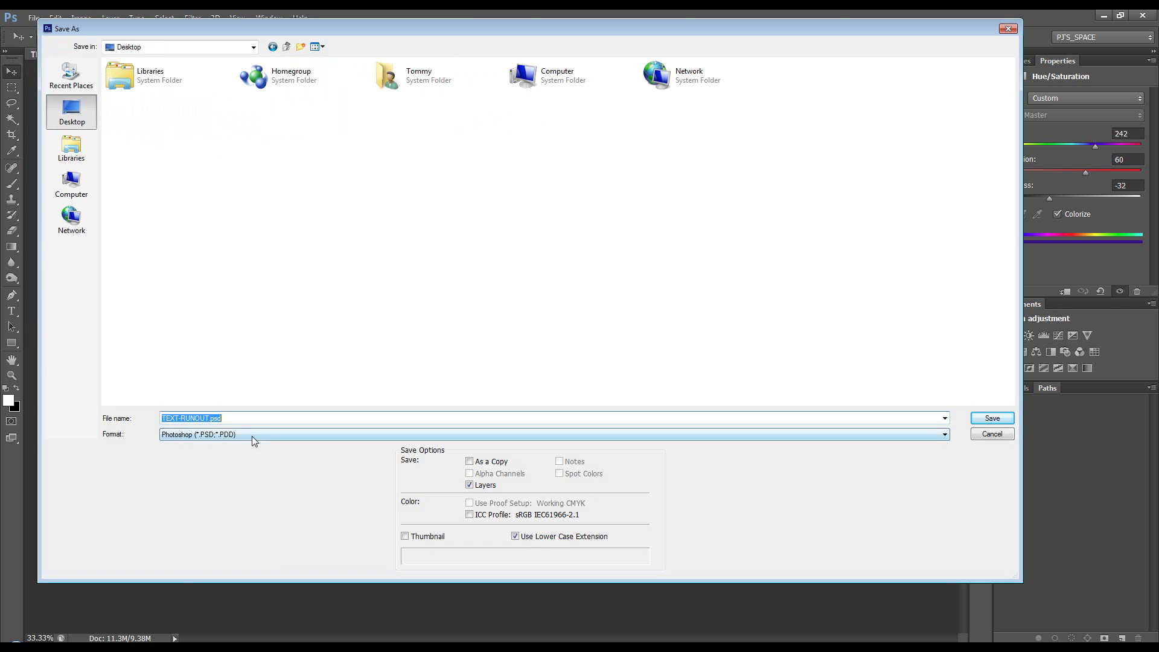
pyautogui.click(219, 435)
pyautogui.click(218, 447)
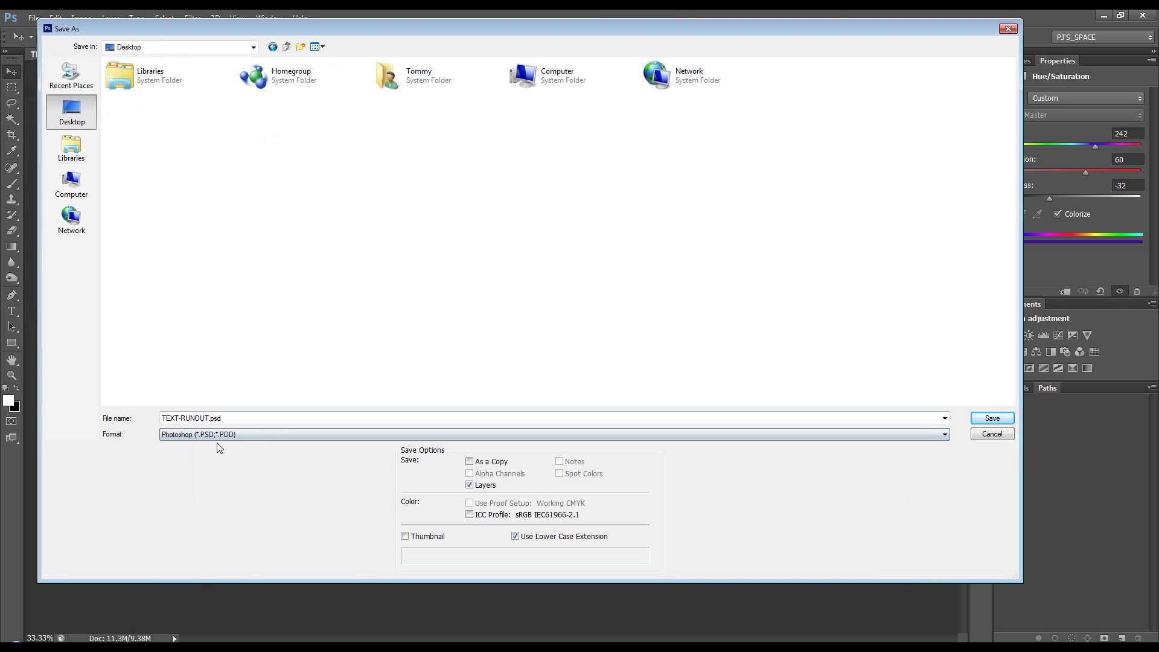
pyautogui.click(992, 419)
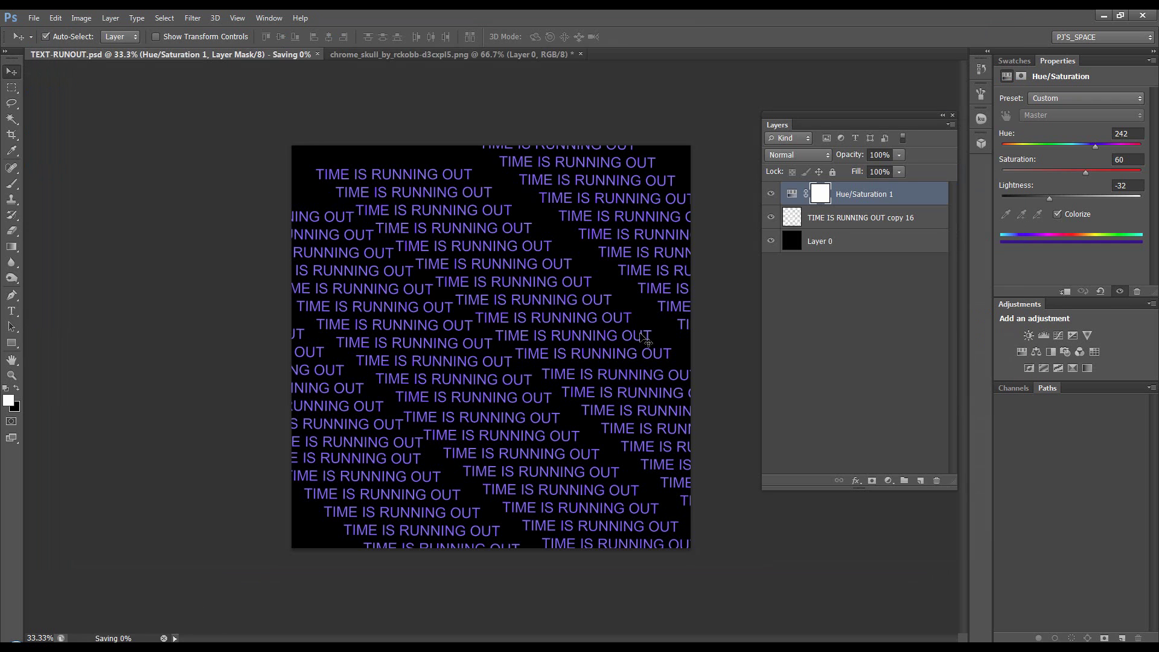
# Close TEXT-RUNOUT.psd, reopen it from the Desktop via the PSD filter, then close it.
pyautogui.click(271, 54)
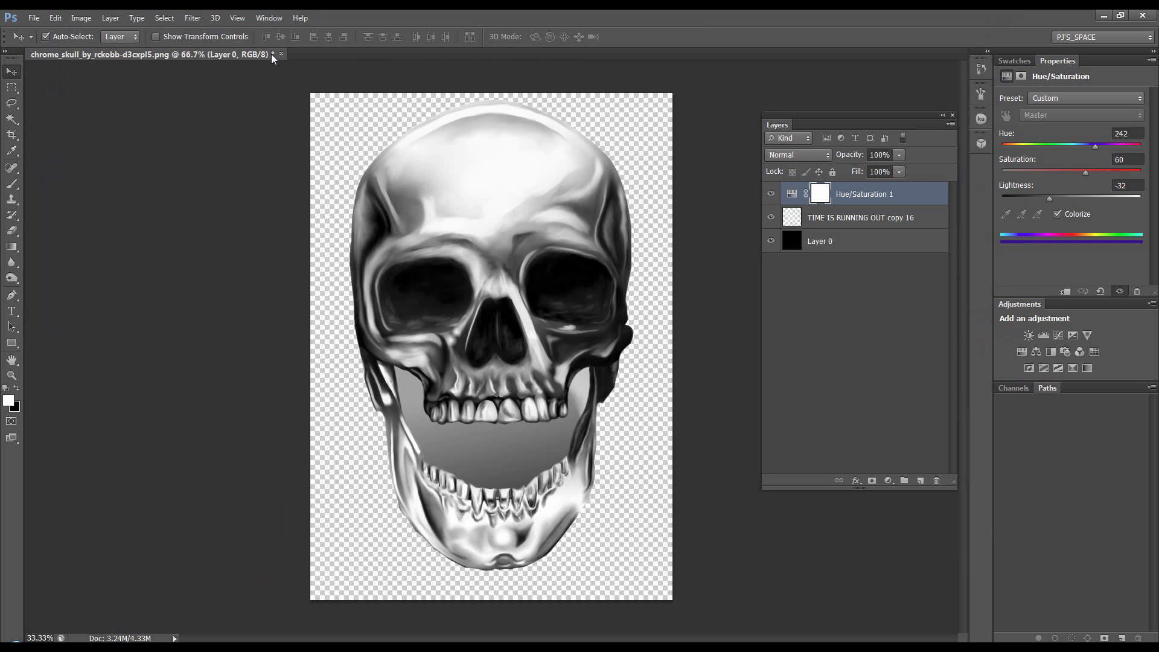
pyautogui.click(36, 19)
pyautogui.click(46, 43)
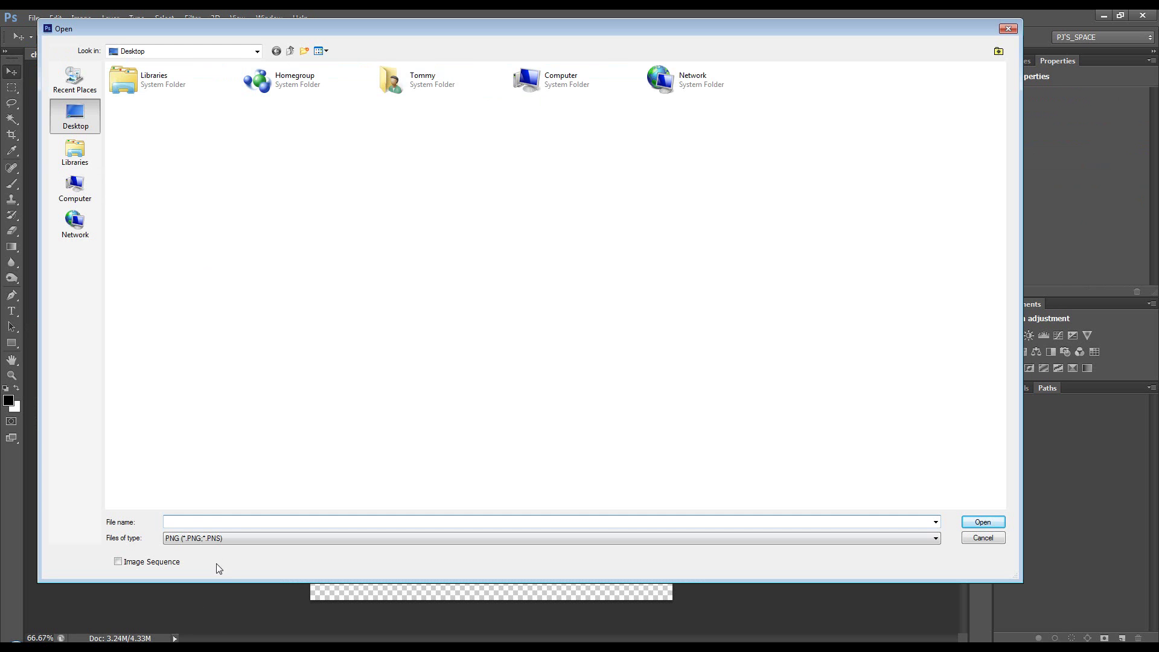
pyautogui.click(221, 540)
pyautogui.scroll(3, 221, 338)
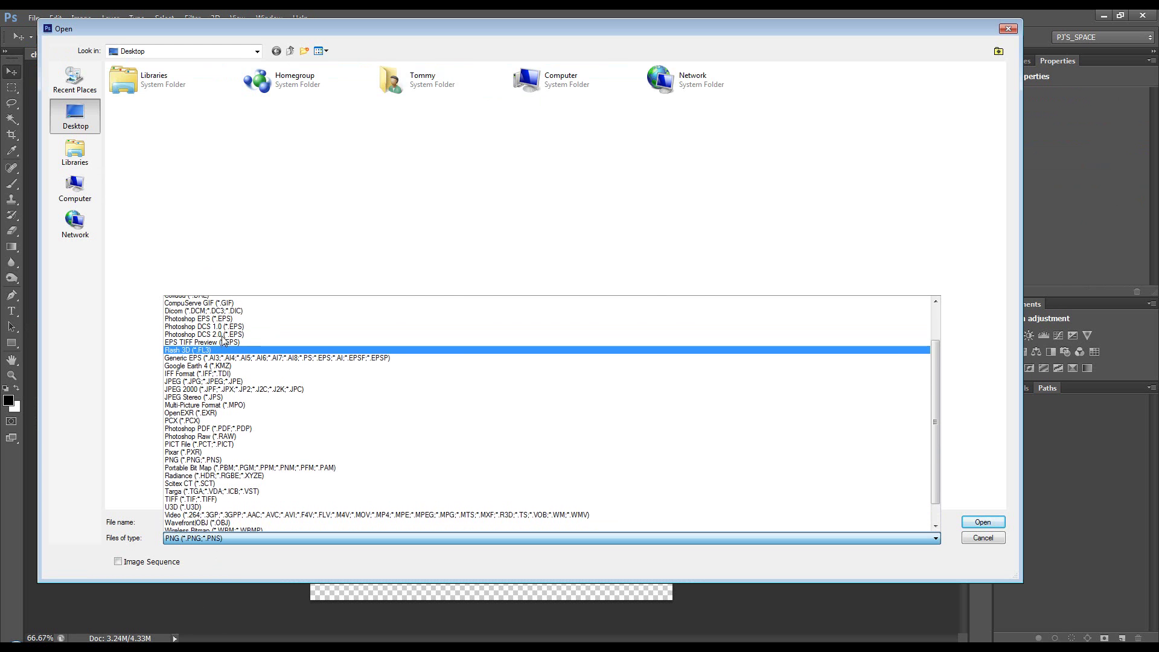
pyautogui.click(215, 304)
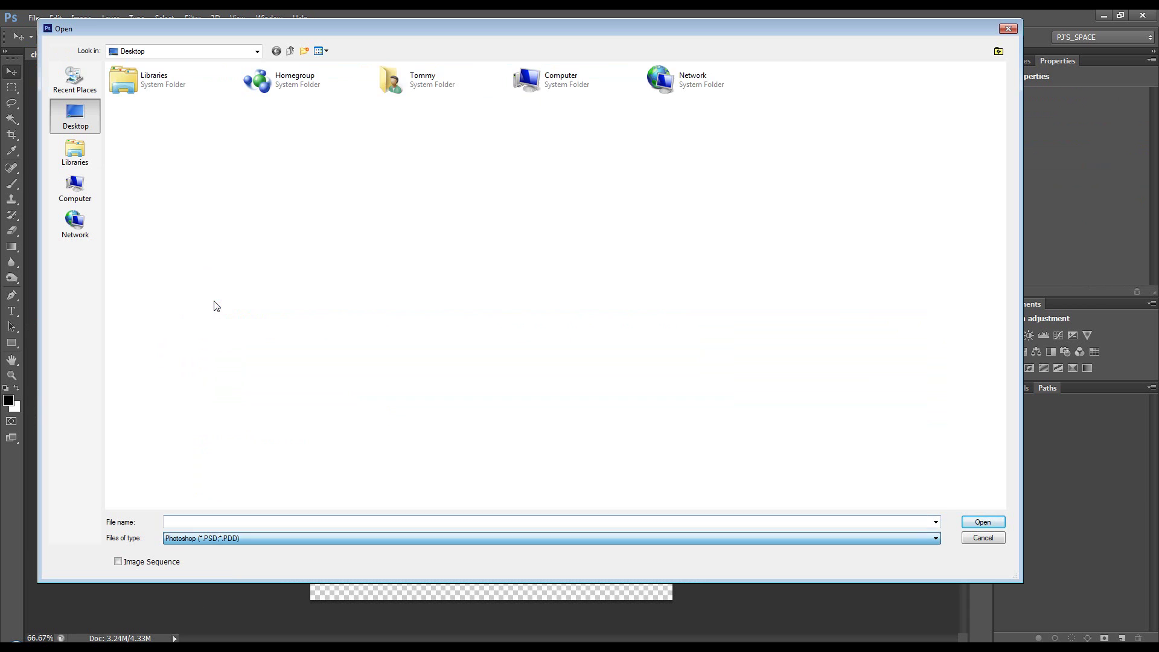
pyautogui.click(803, 89)
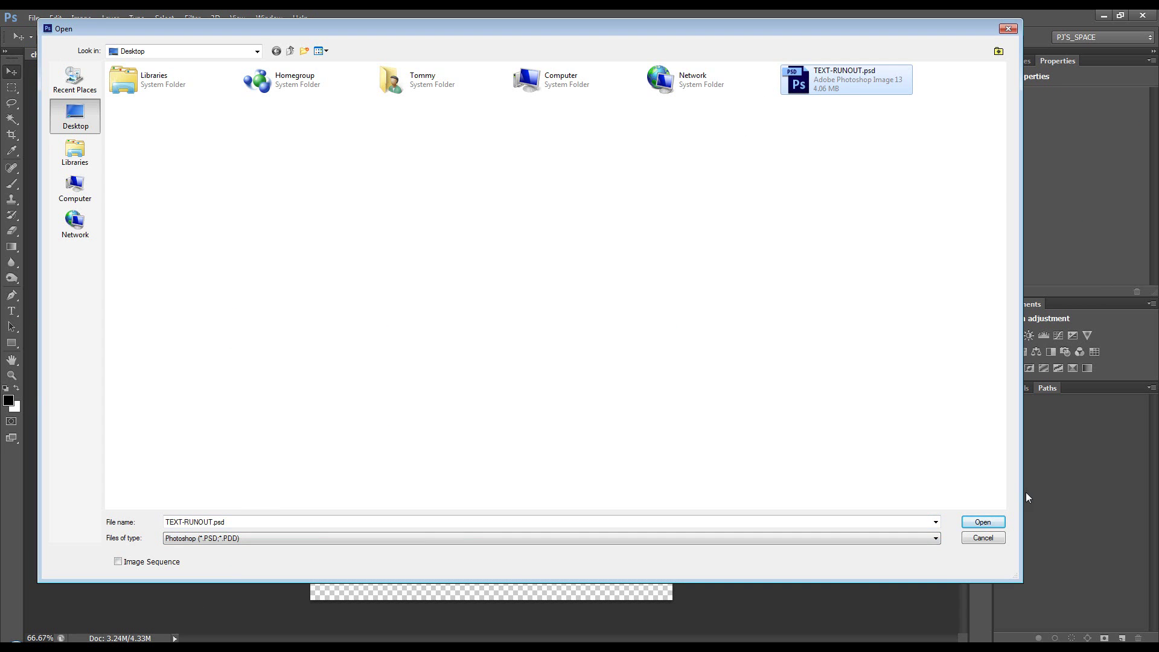
pyautogui.click(982, 522)
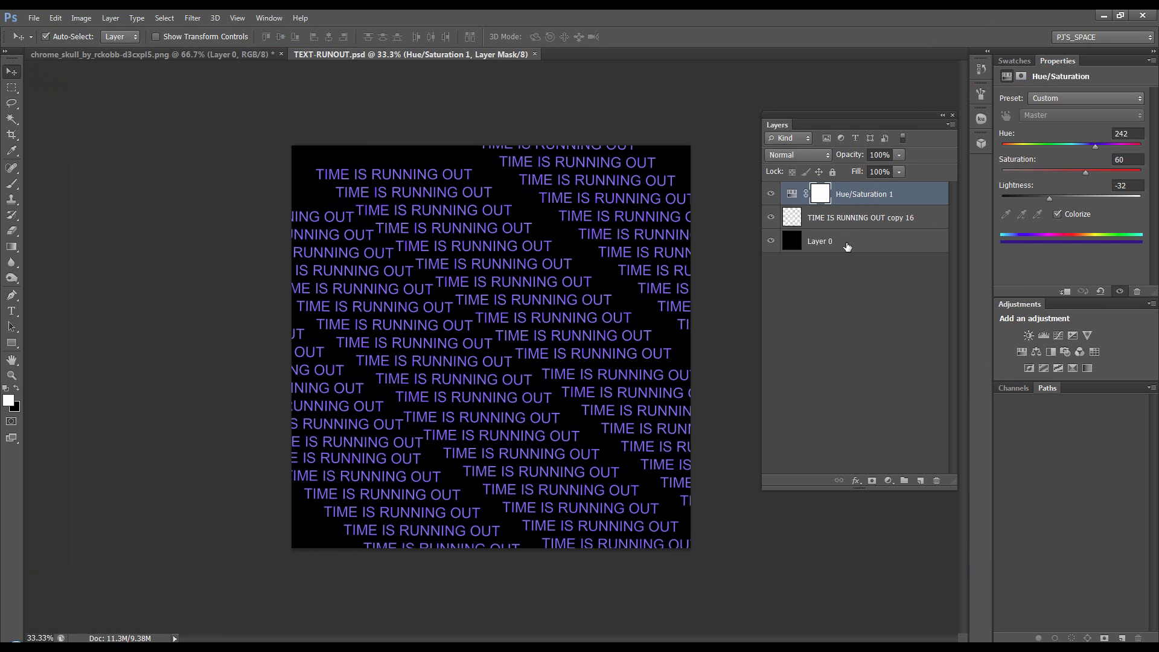
pyautogui.click(534, 54)
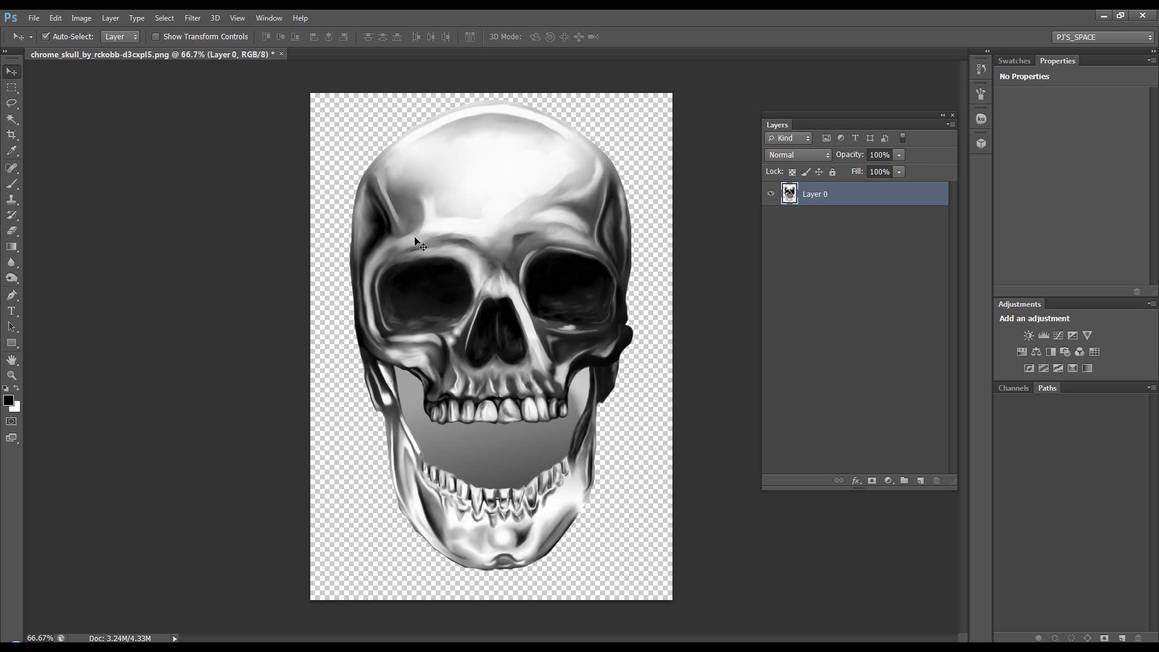
# Save the skull as chrome_skull_by_rckobb-d3cxpl5.tif, accepting TIFF options and the layers warning.
pyautogui.click(38, 18)
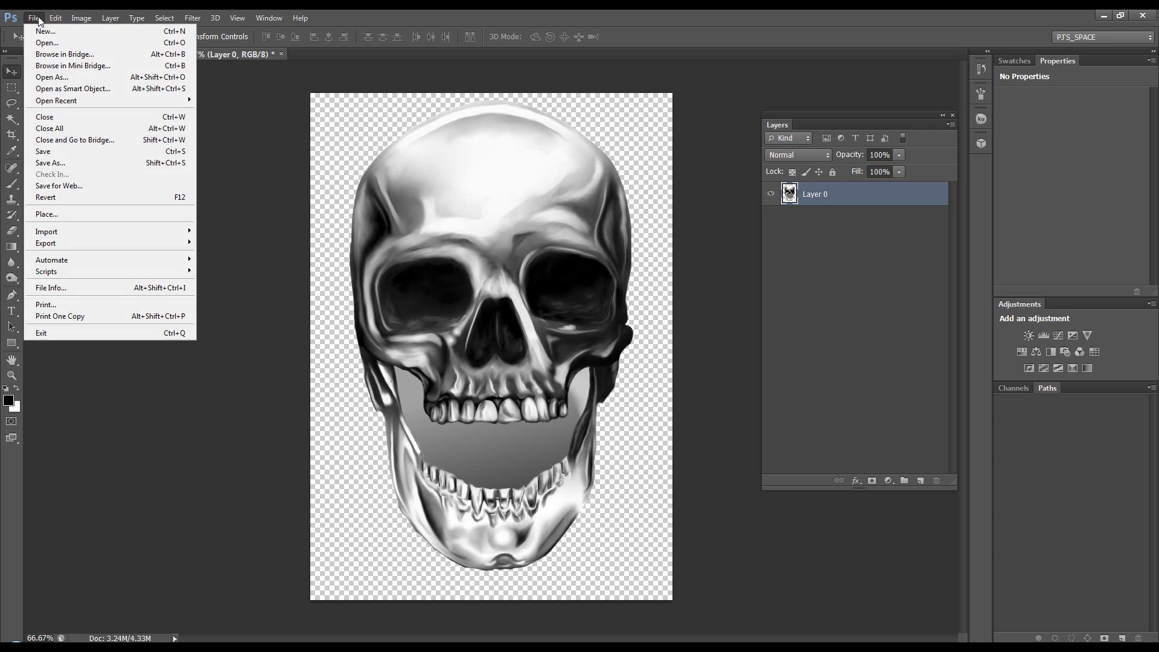
pyautogui.click(60, 174)
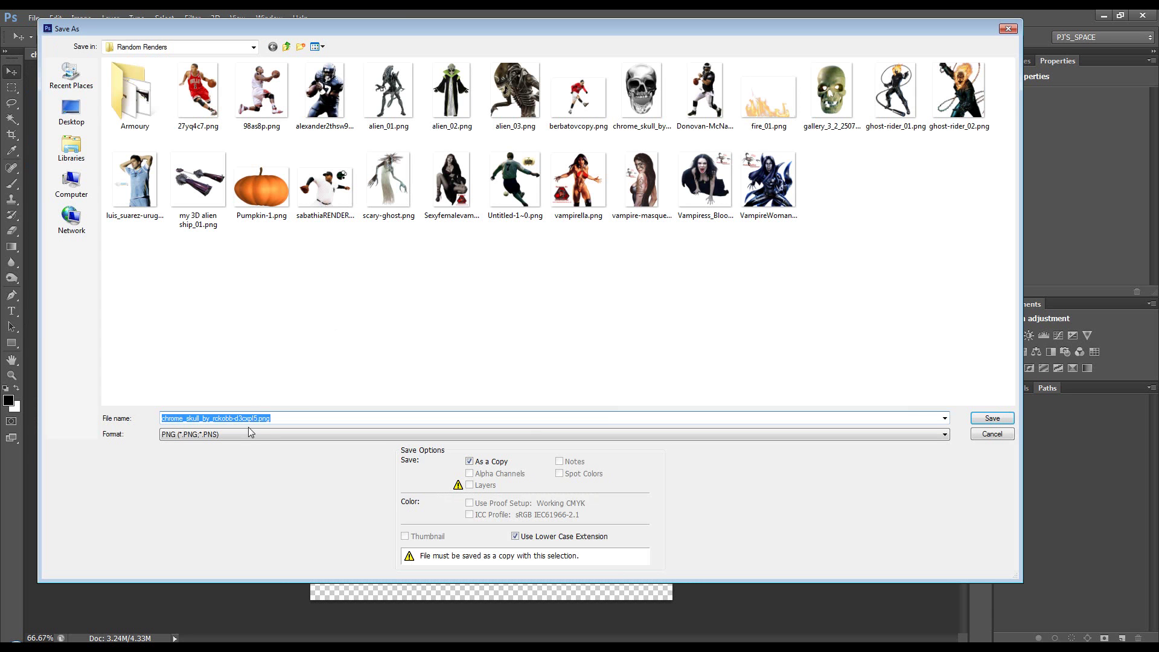
pyautogui.click(219, 444)
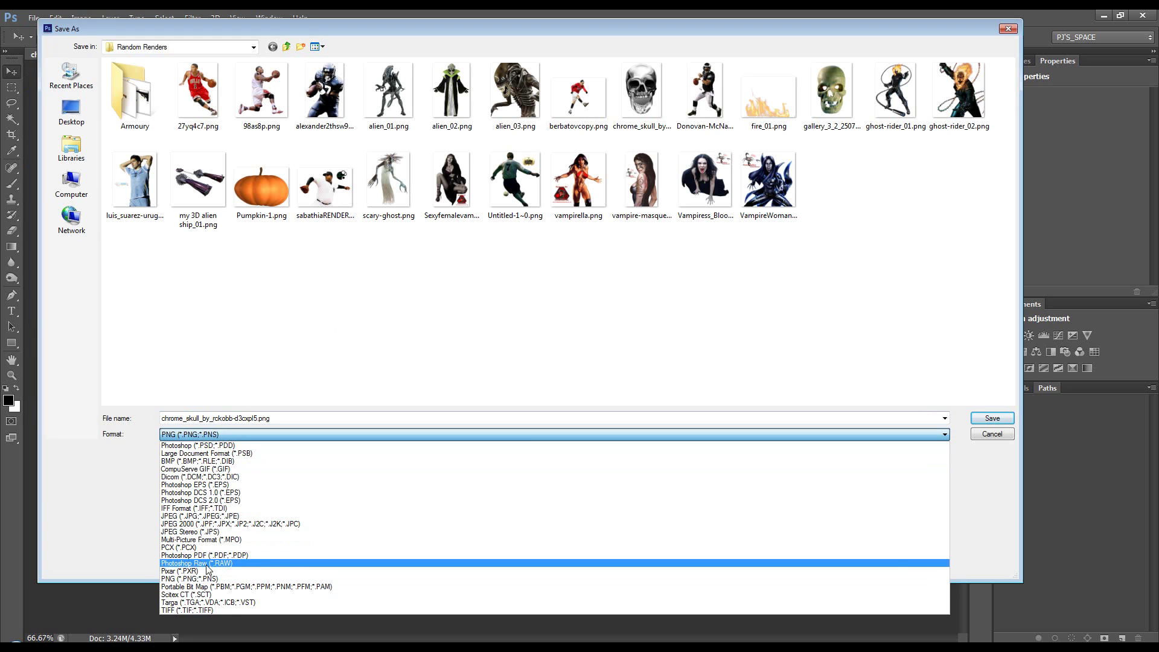
pyautogui.click(208, 610)
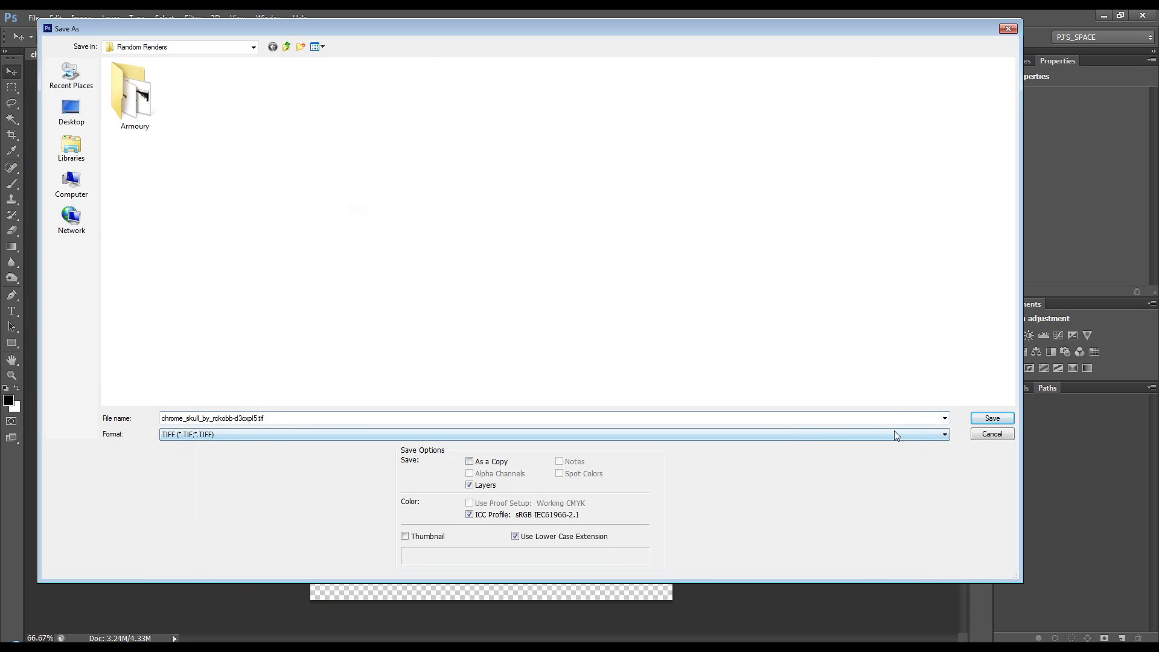
pyautogui.click(990, 418)
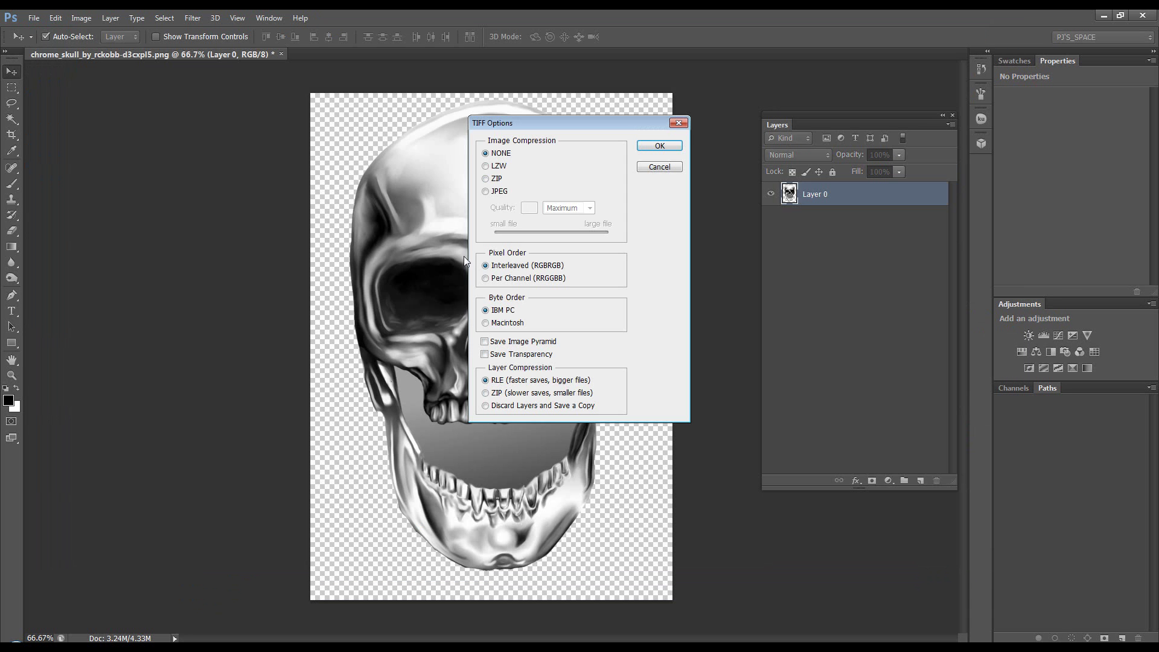
pyautogui.moveTo(538, 125); pyautogui.dragTo(485, 123)
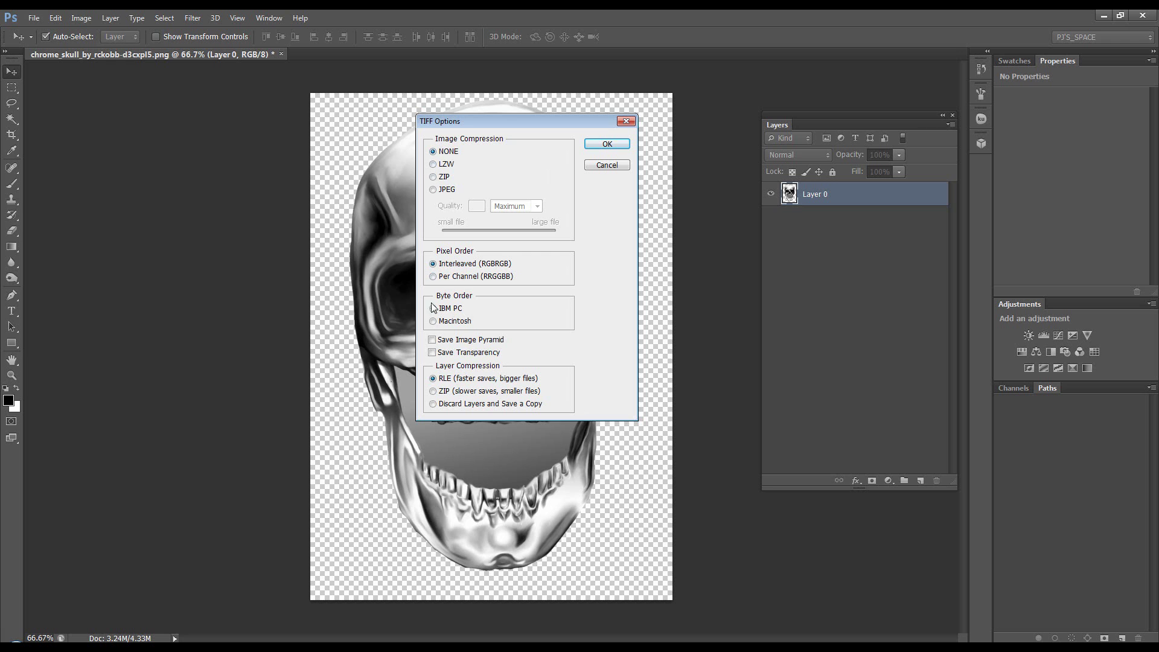
pyautogui.click(592, 146)
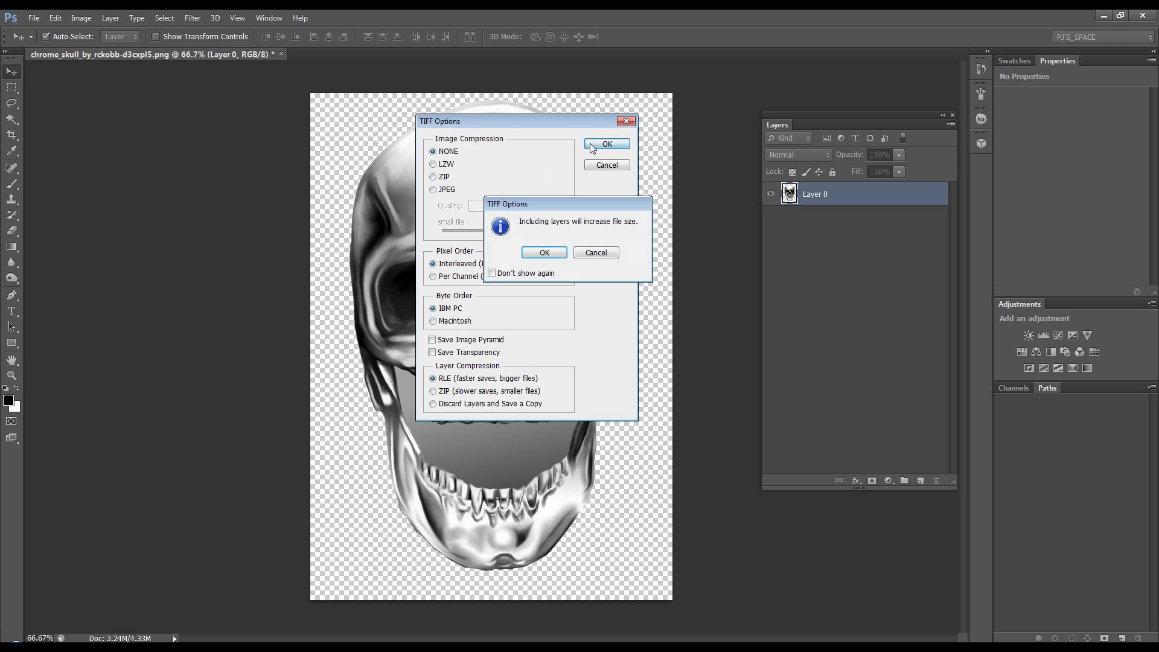
pyautogui.click(549, 255)
# Close the skull, reopen the chrome_skull TIFF using the TIFF filter, and nudge the skull slightly.
pyautogui.click(269, 54)
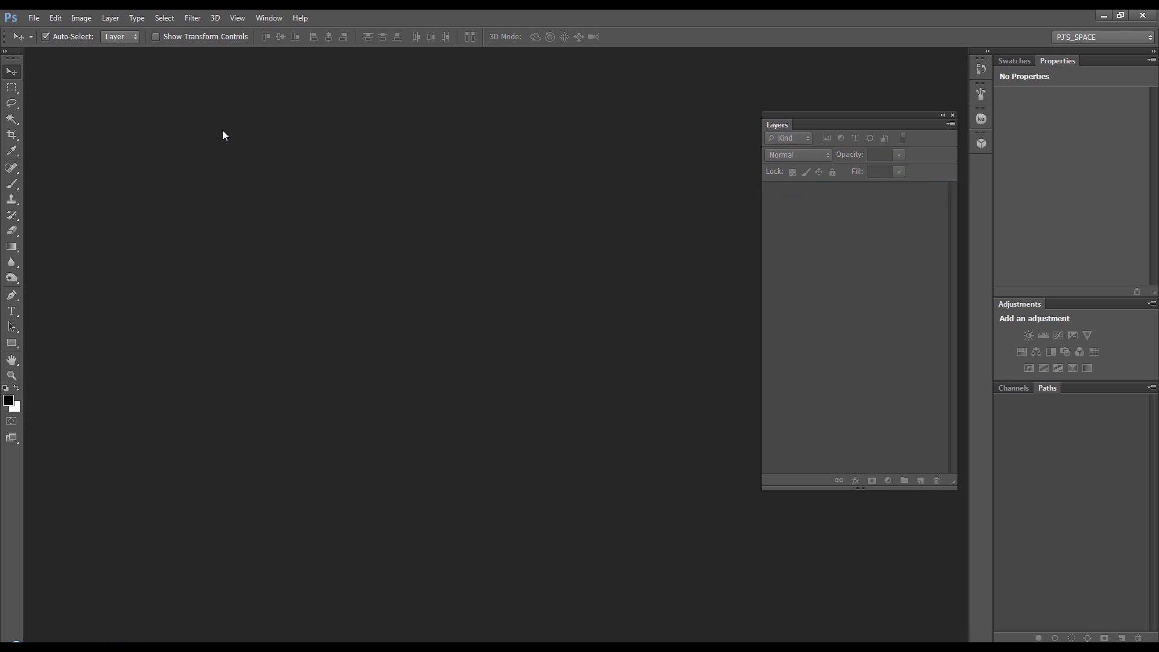
pyautogui.hotkey('ctrl', 'o')
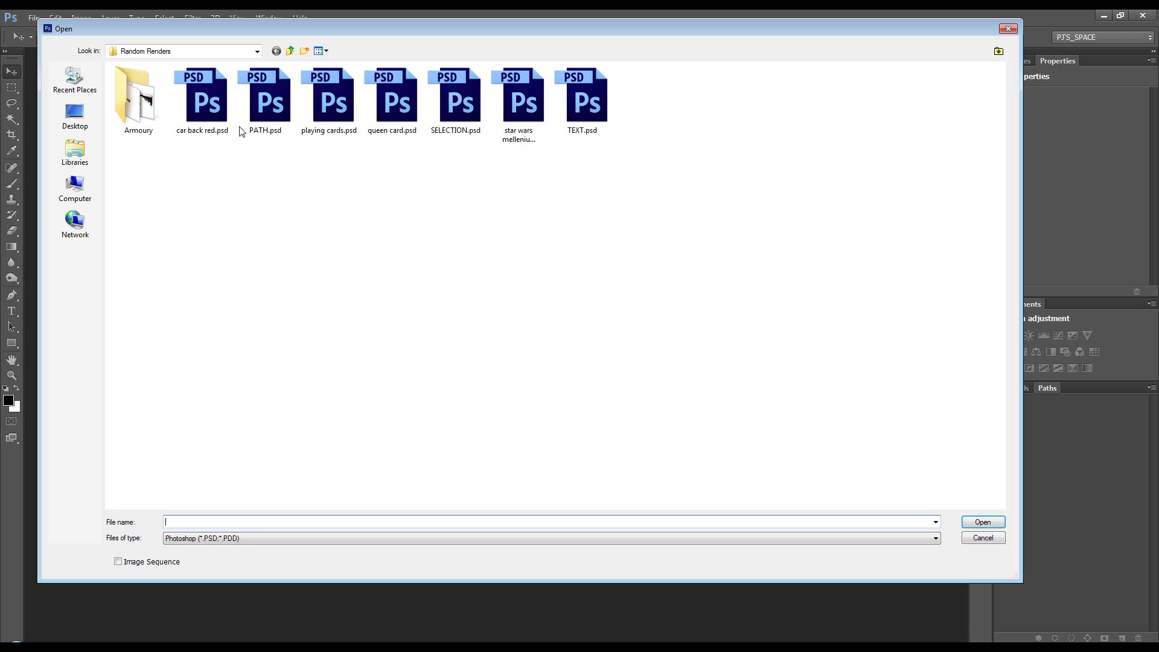
pyautogui.click(260, 538)
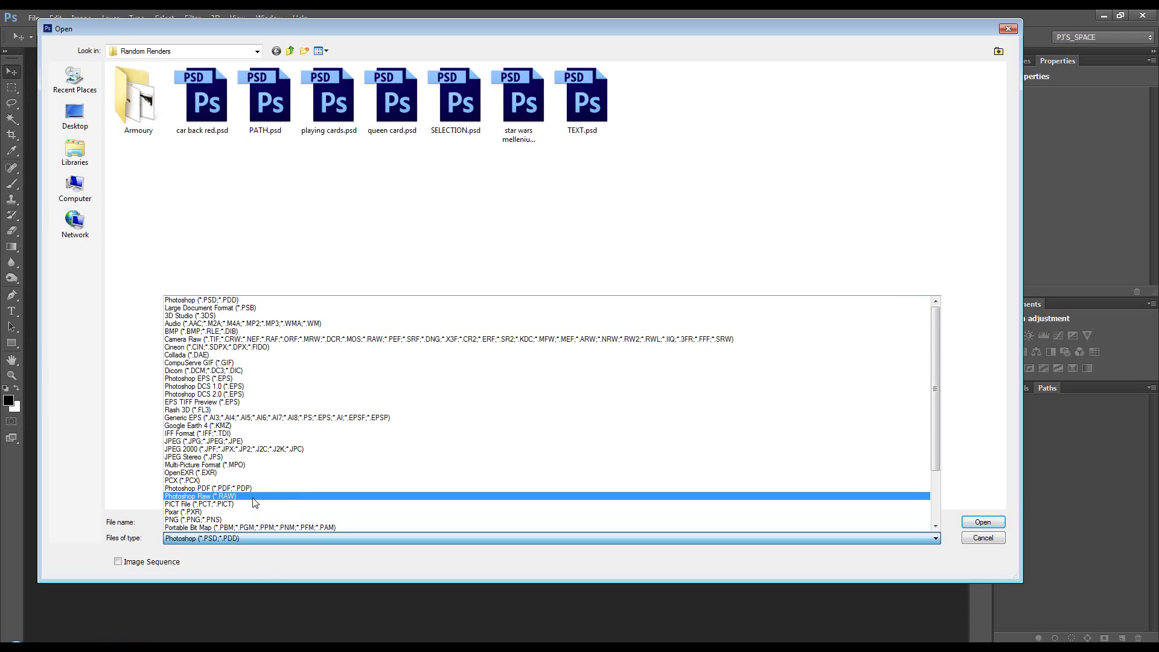
pyautogui.scroll(-2, 258, 491)
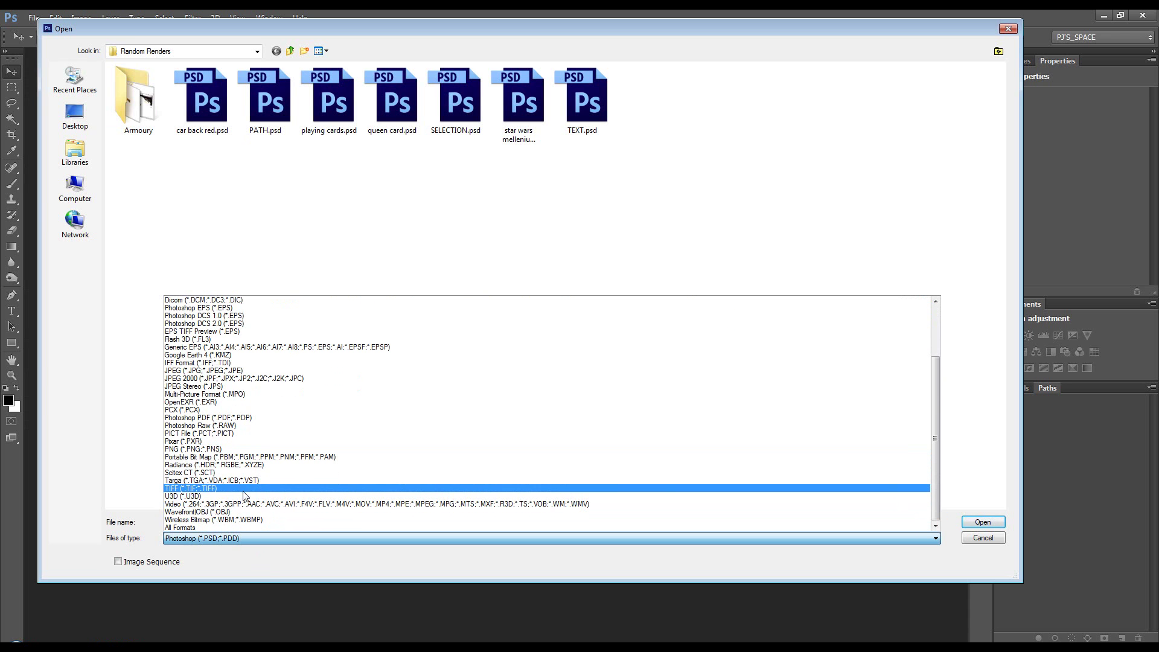
pyautogui.click(242, 489)
pyautogui.doubleClick(202, 102)
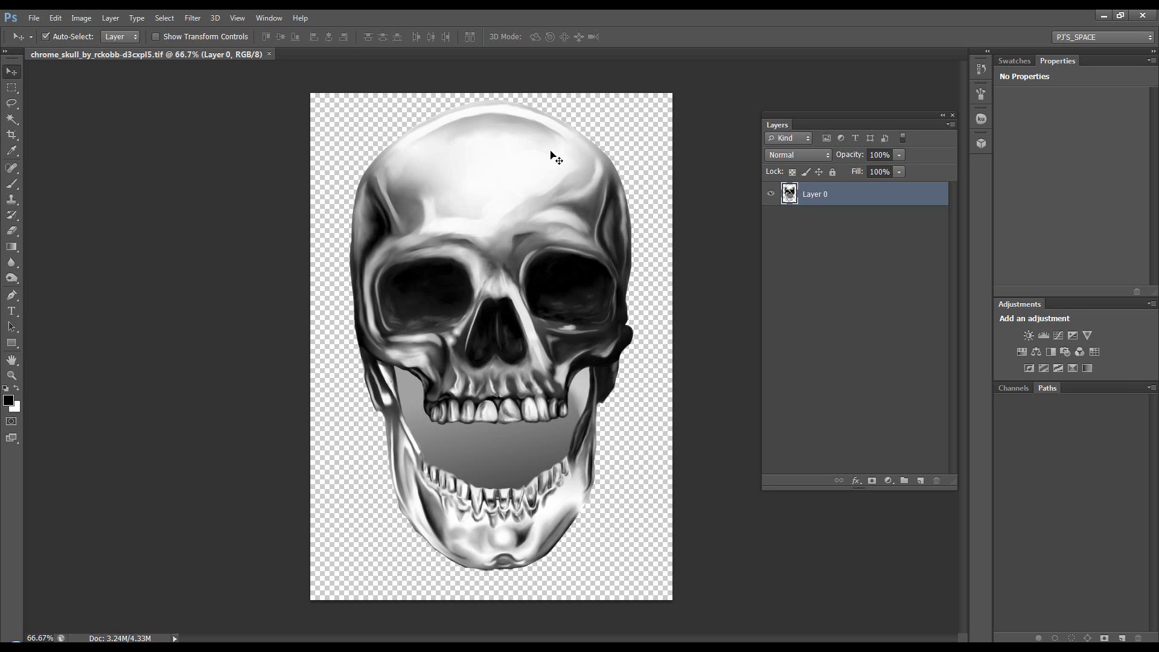
pyautogui.moveTo(531, 207)
pyautogui.mouseDown()
pyautogui.moveTo(497, 211)
pyautogui.moveTo(525, 219)
pyautogui.mouseUp()
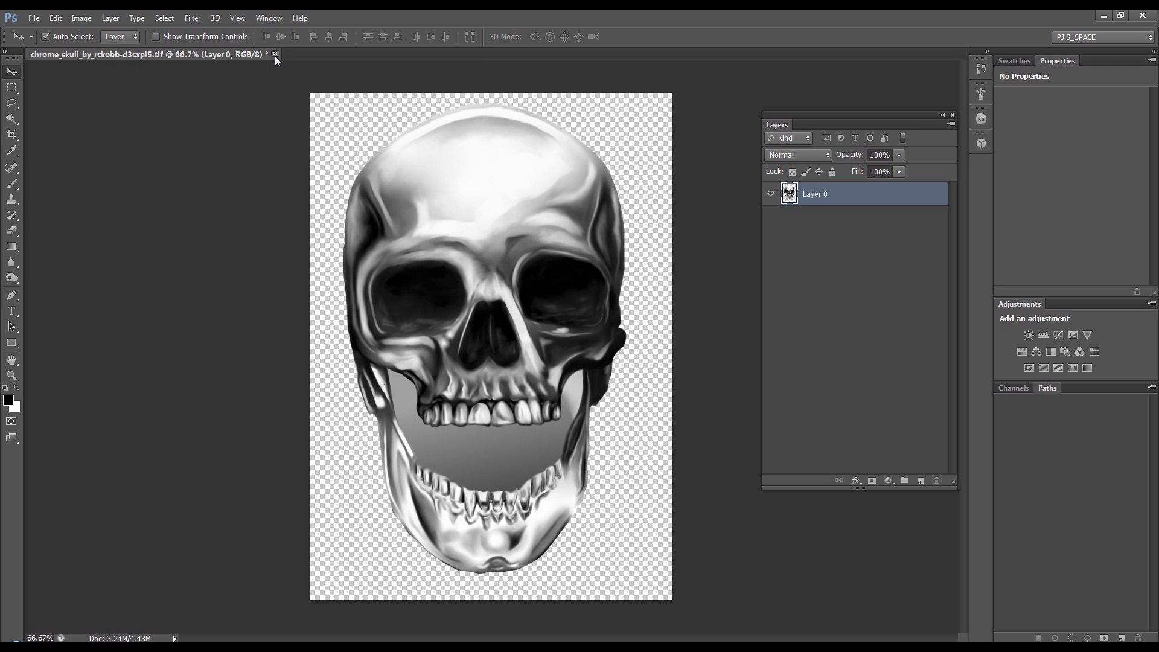